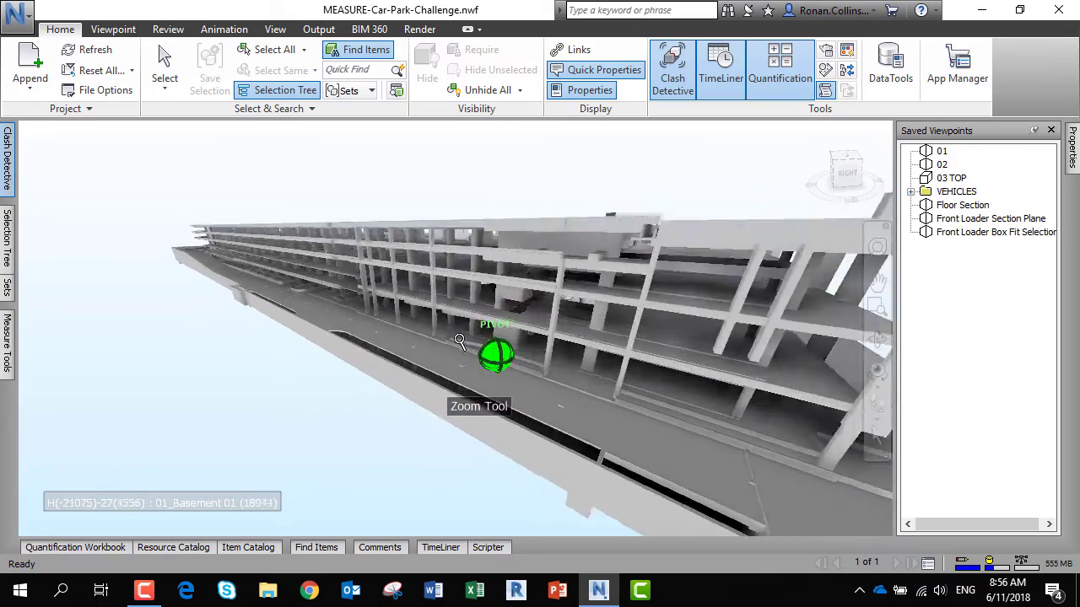
Zoom into the car park basement wall and bring up the Review tab's measuring tools.
scroll(400, 313, up, 5)
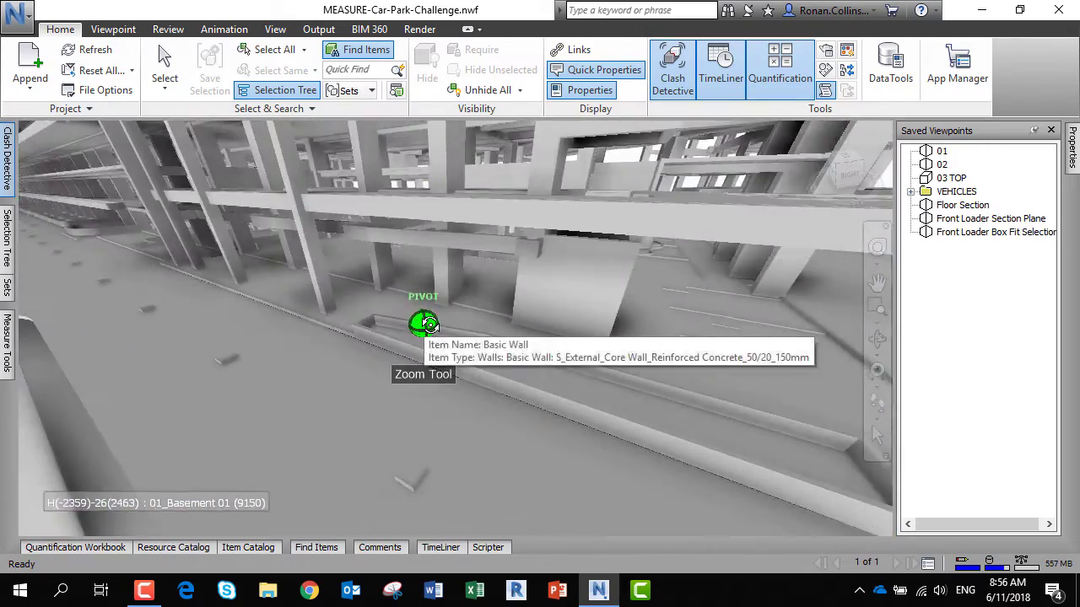
scroll(507, 351, up, 3)
scroll(506, 351, up, 2)
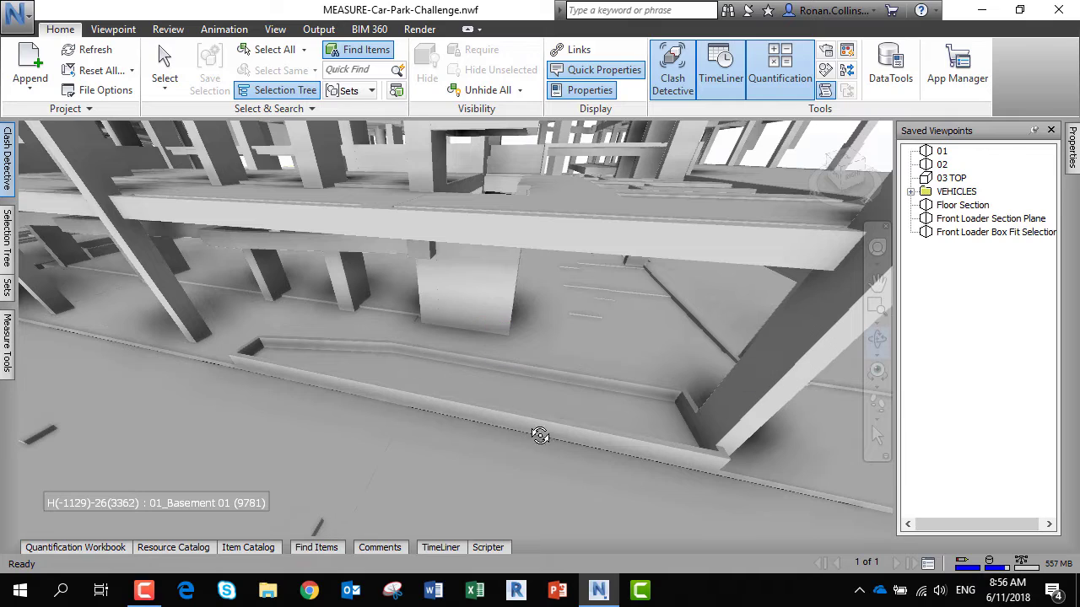
click(169, 30)
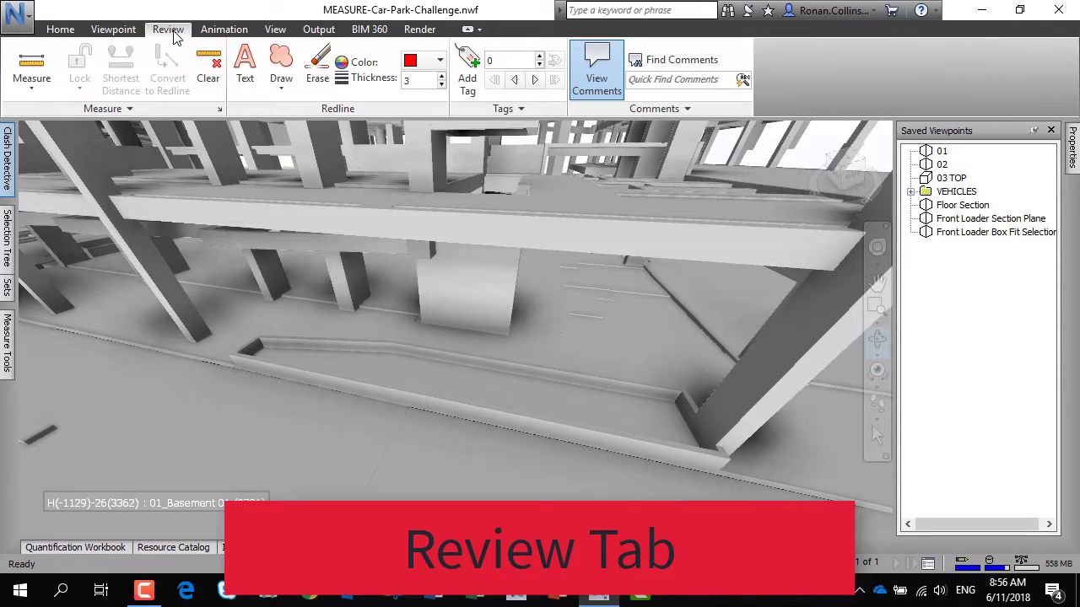
Open the Measure dropdown listing Point to Point, Point Line, Accumulate, Angle and Area.
click(34, 89)
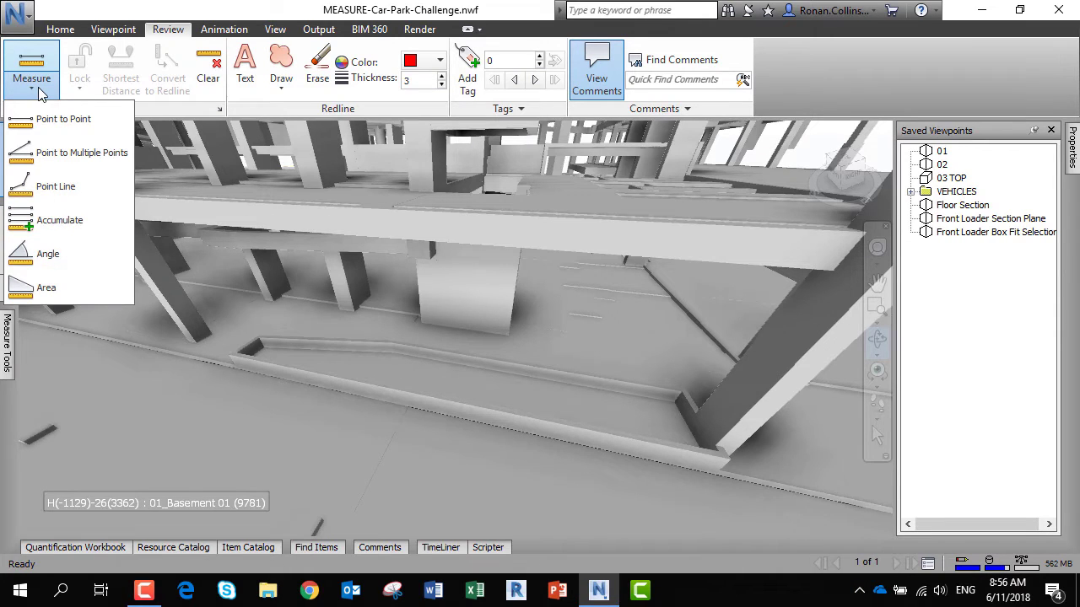
Measure 886.80 mm Point to Point from the outer to the inner wall corner.
click(61, 126)
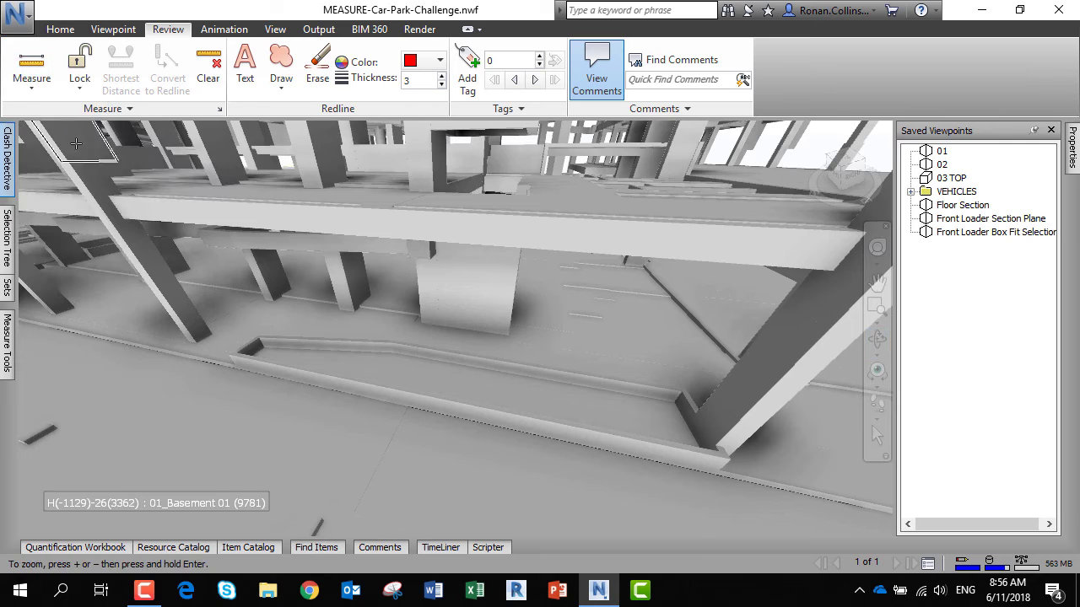
scroll(249, 342, up, 5)
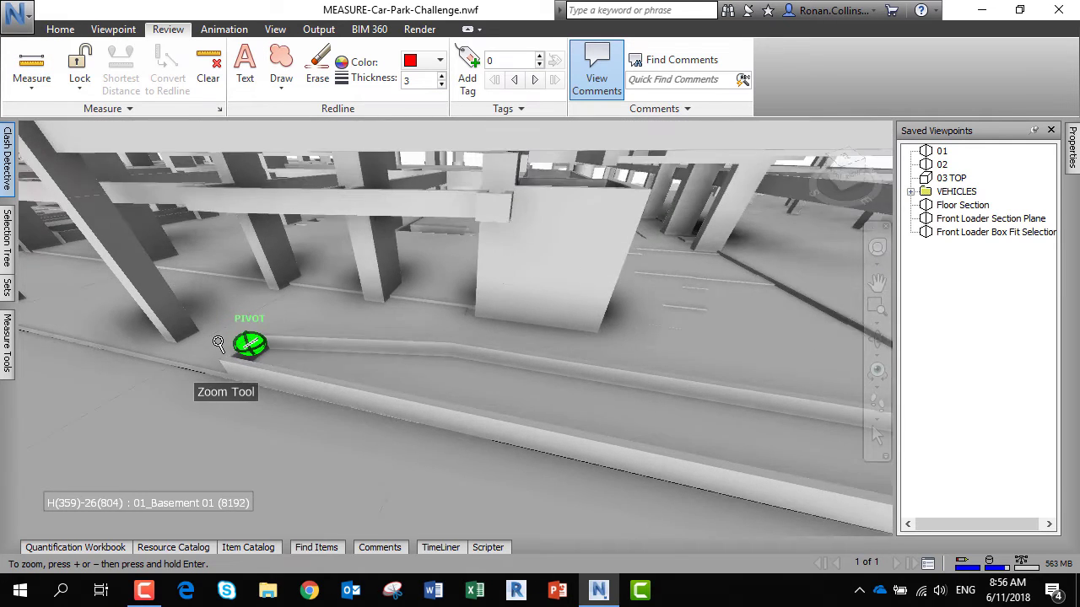
scroll(208, 311, up, 5)
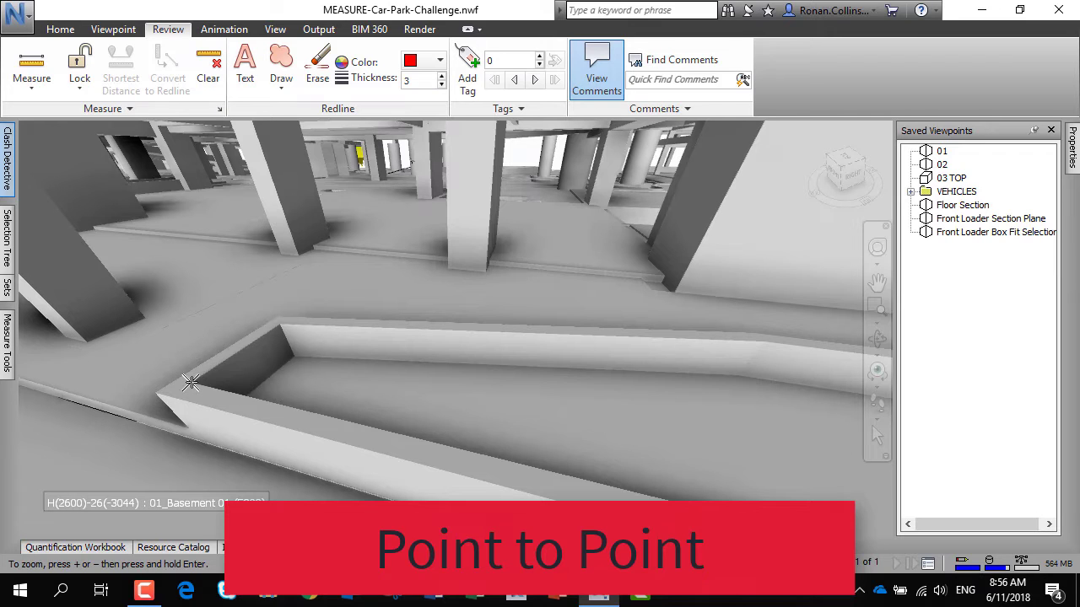
click(191, 382)
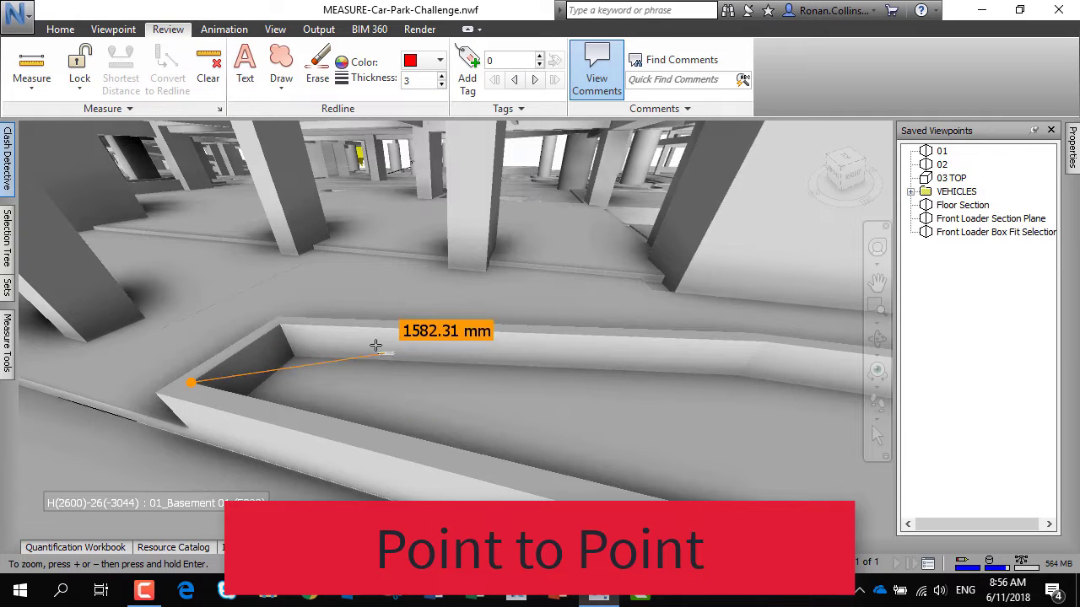
click(280, 324)
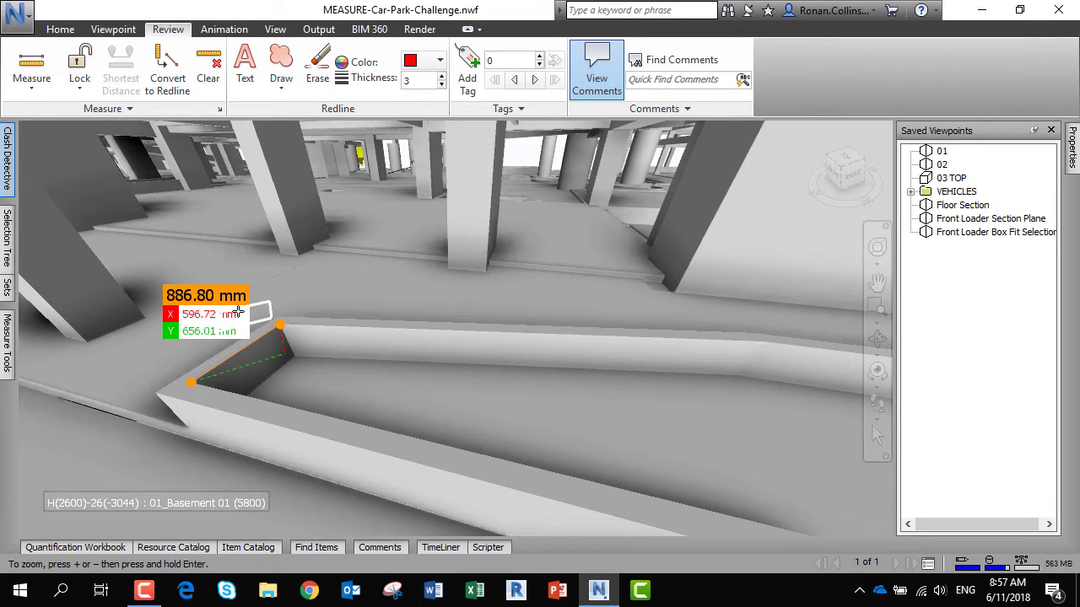
scroll(254, 338, up, 1)
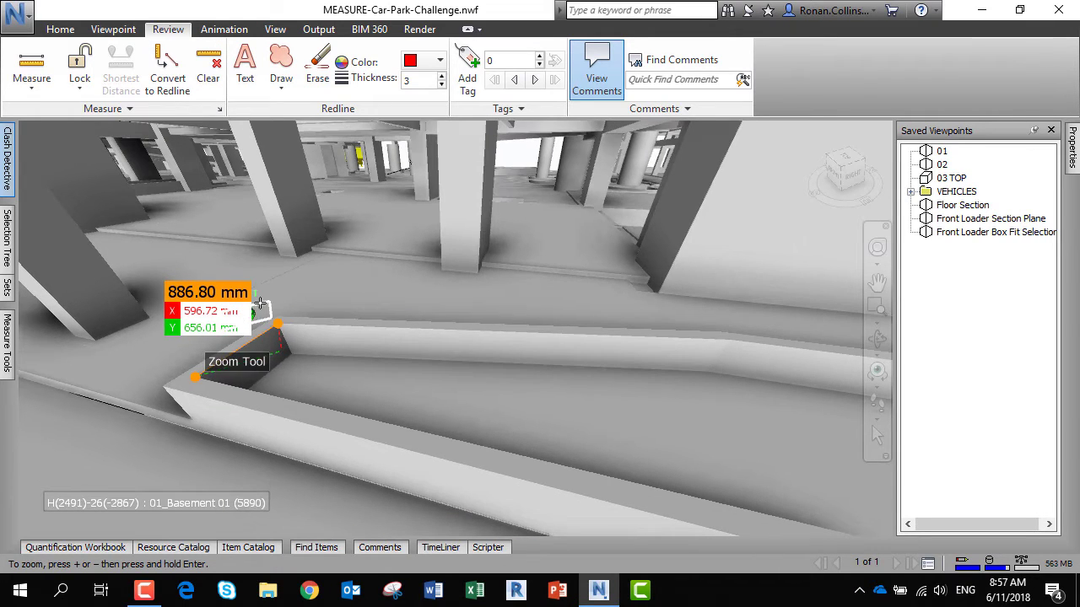
With Point to Multiple Points, measure 4914.06 mm along the wall top, then 886.80 mm across the corner.
click(32, 83)
click(68, 160)
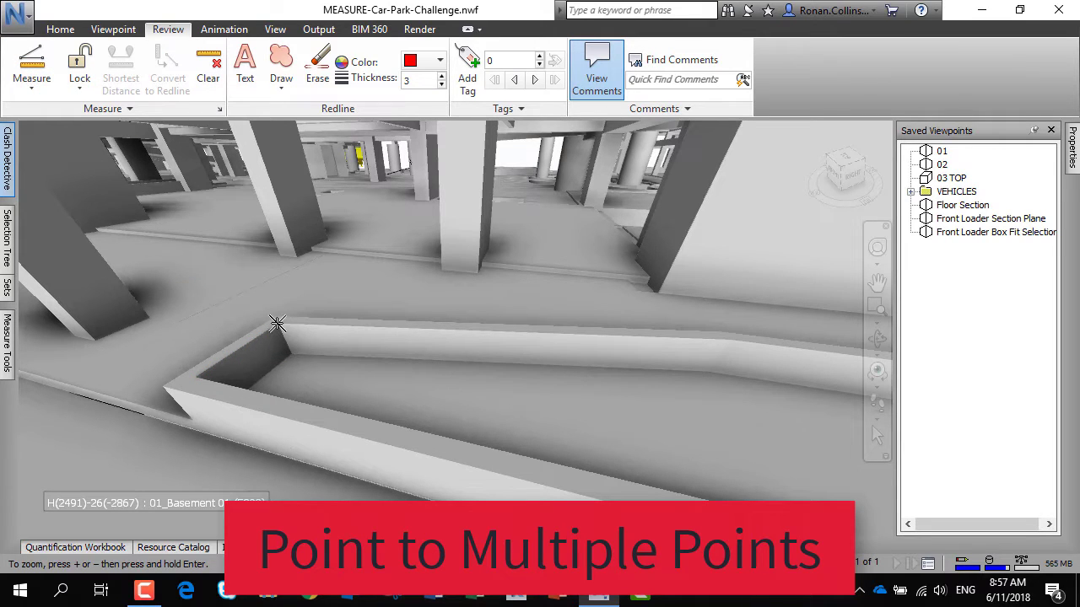
click(730, 339)
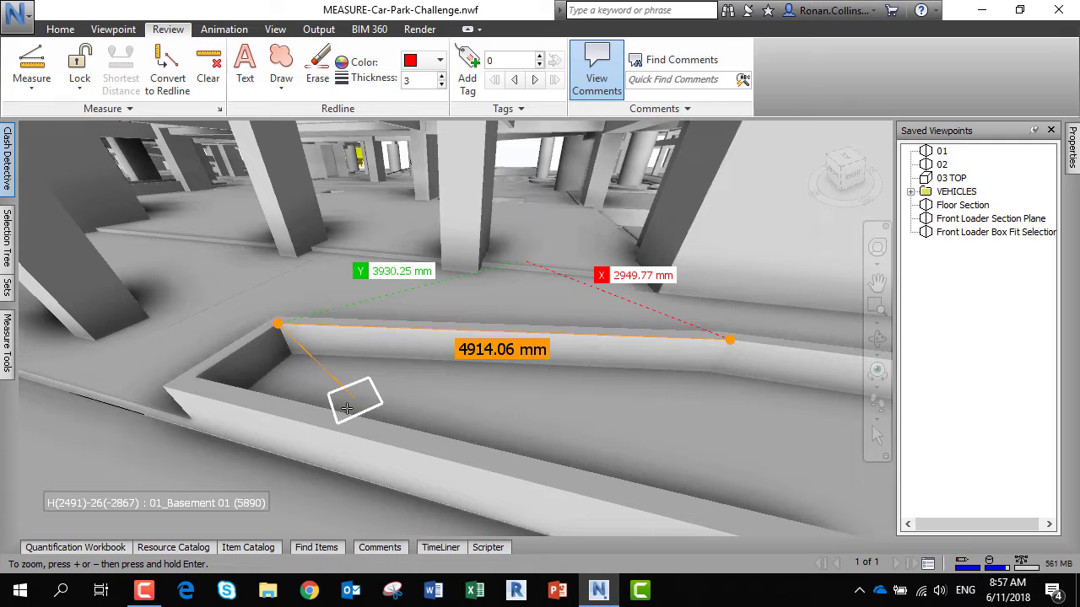
click(195, 377)
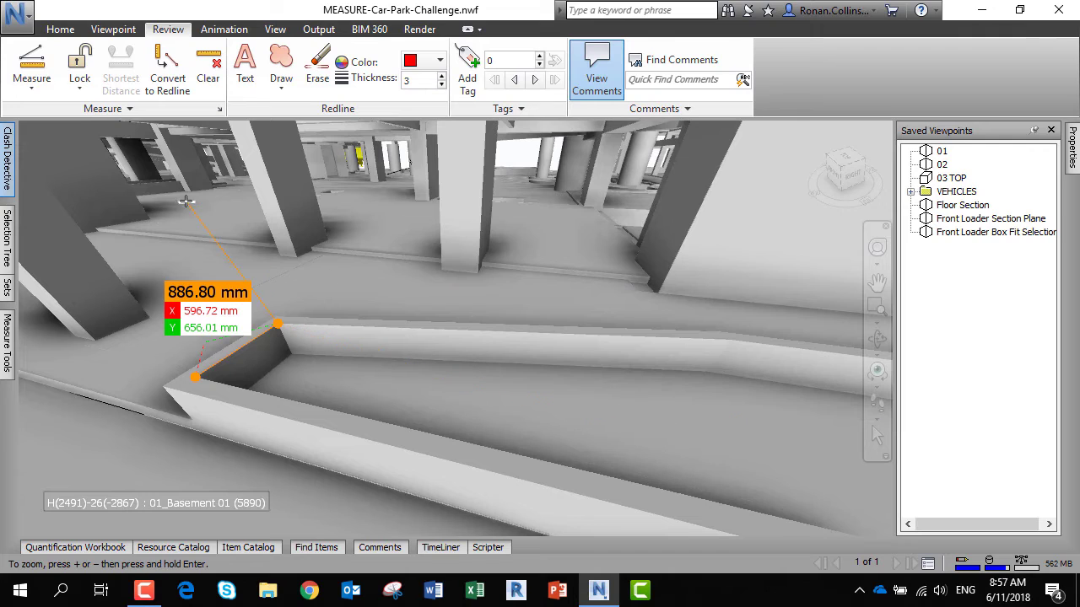
Chain a Point Line across the wall corner and along its top edge, totalling 5800.86 mm.
click(26, 81)
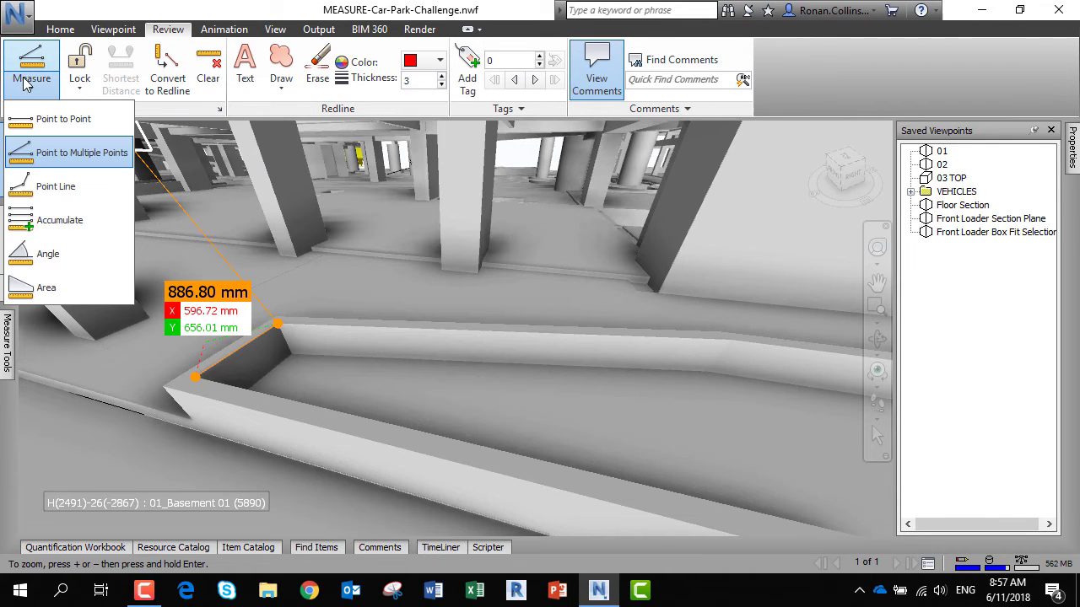
click(85, 189)
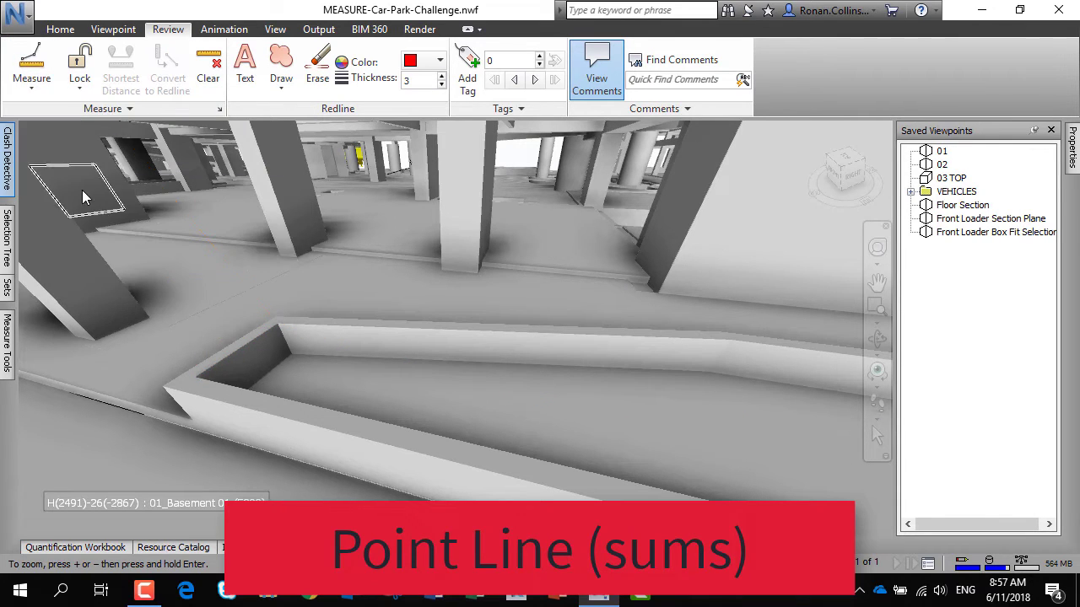
click(194, 378)
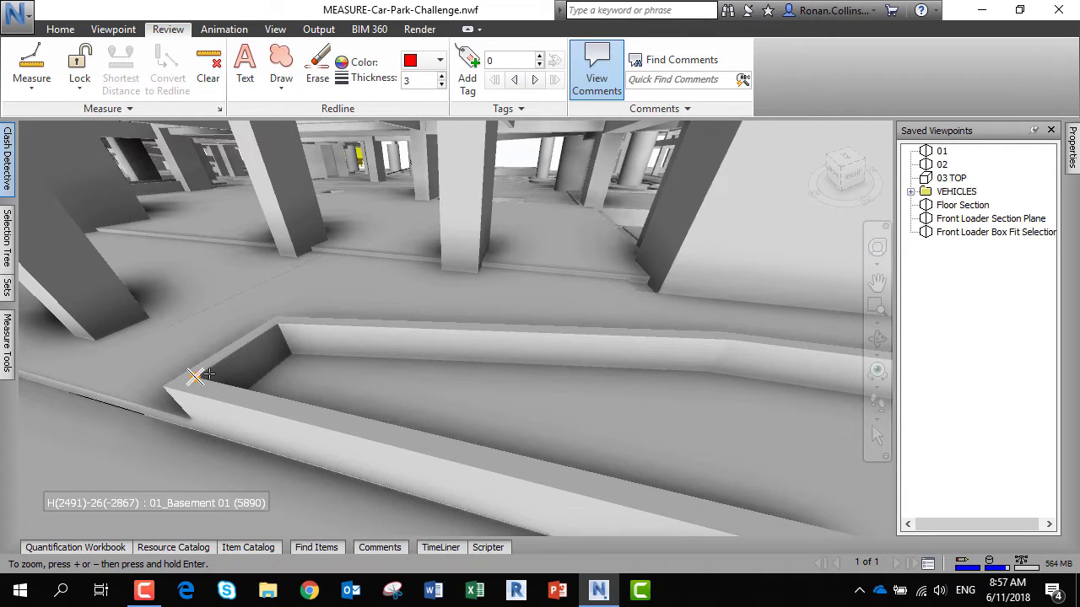
click(277, 324)
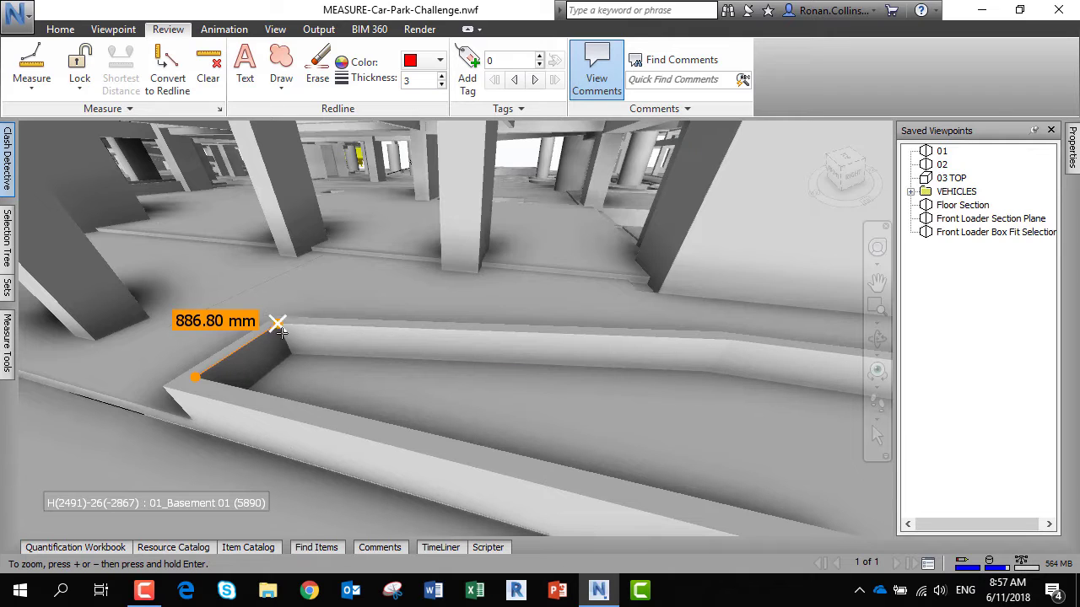
click(730, 339)
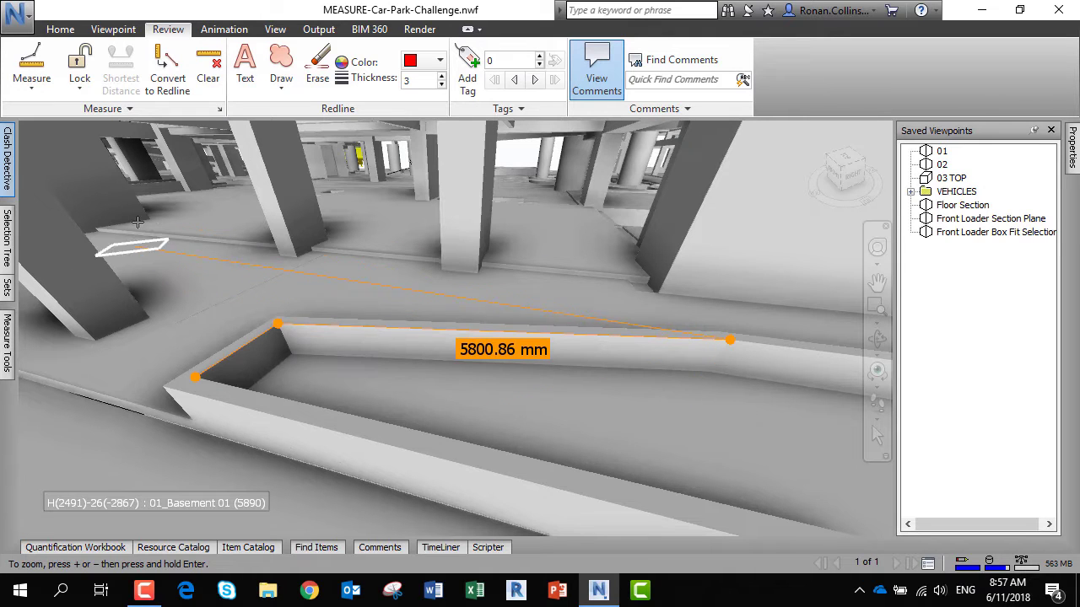
click(44, 88)
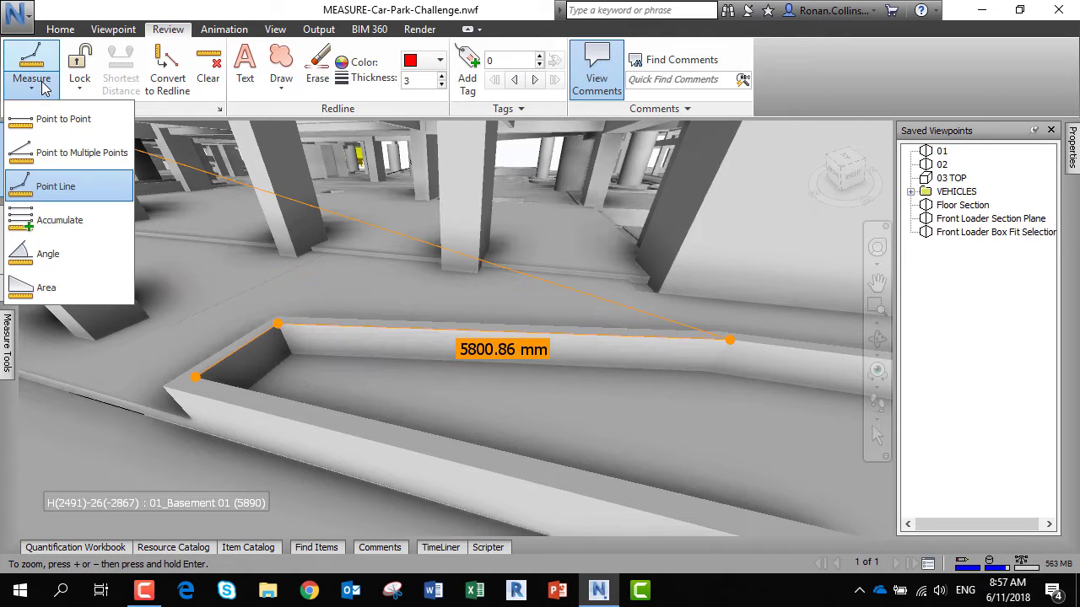
Accumulate the first wall edge distances, bringing the running total to 5800.86 mm.
click(59, 220)
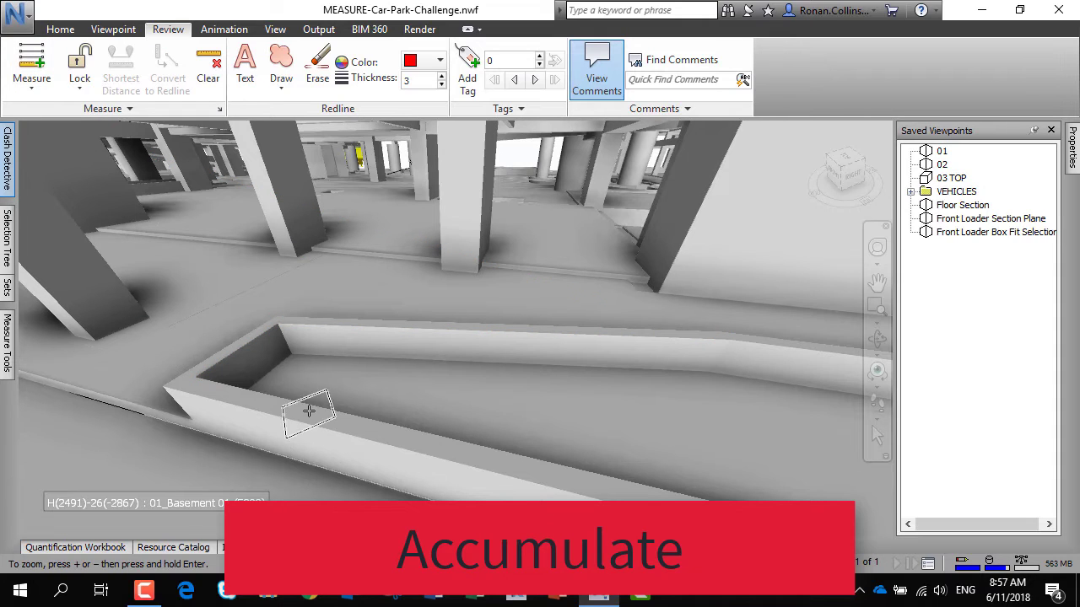
click(195, 377)
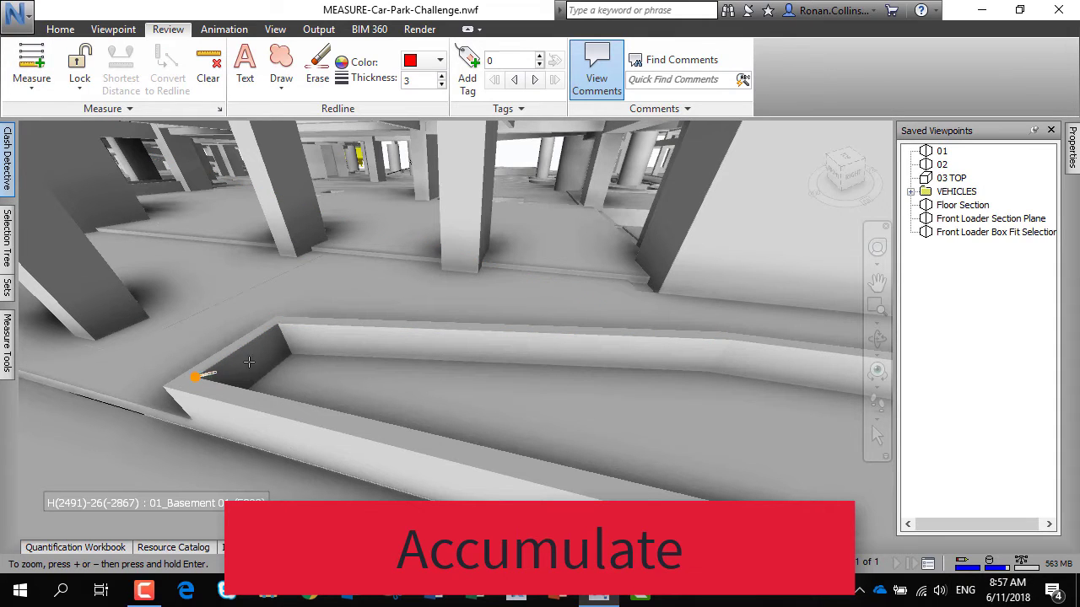
click(277, 324)
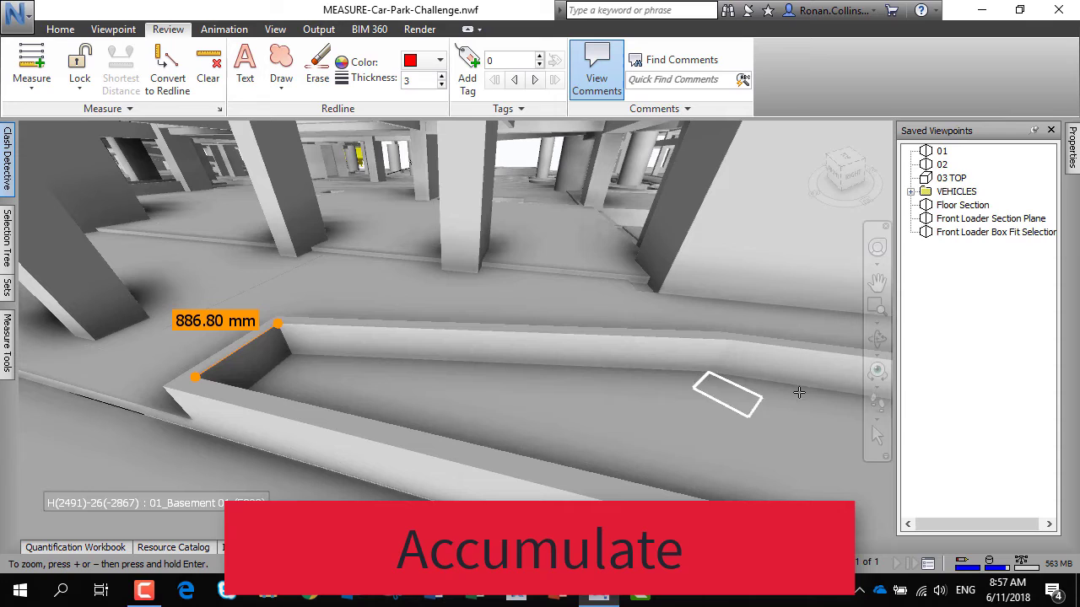
click(729, 339)
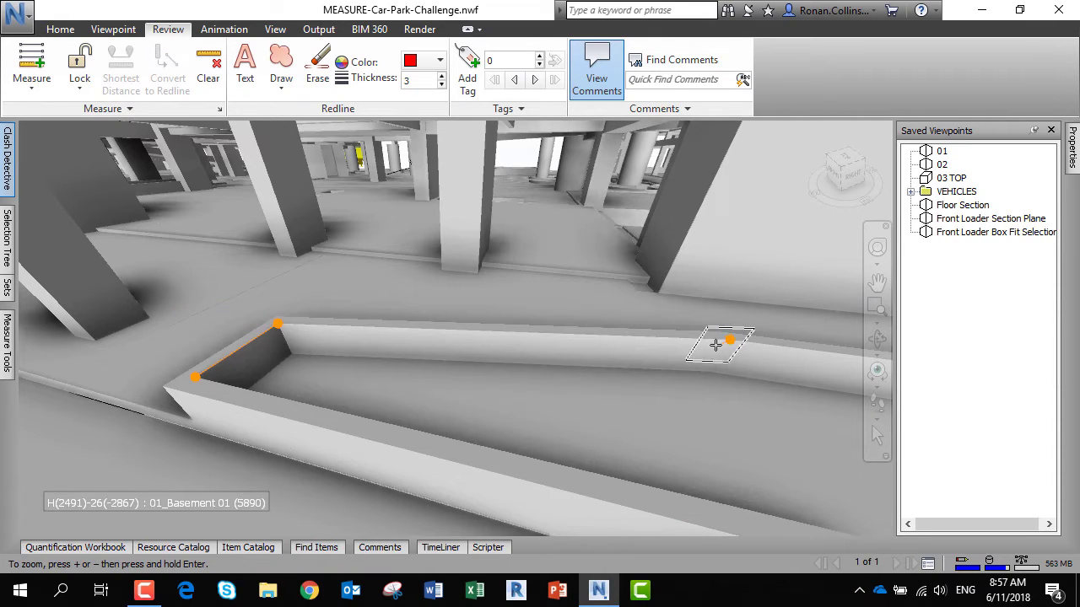
click(279, 323)
Add the long wall-top and end segments and close back to the start, totalling 30224.39 mm.
scroll(113, 270, up, 4)
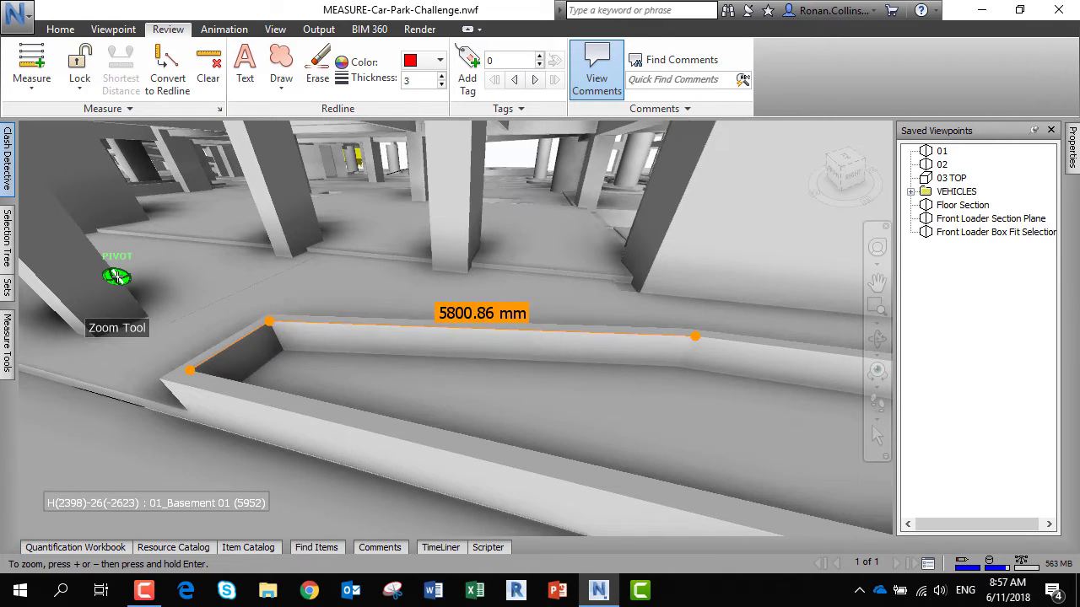
middle_drag(113, 272, 357, 296)
scroll(357, 296, down, 2)
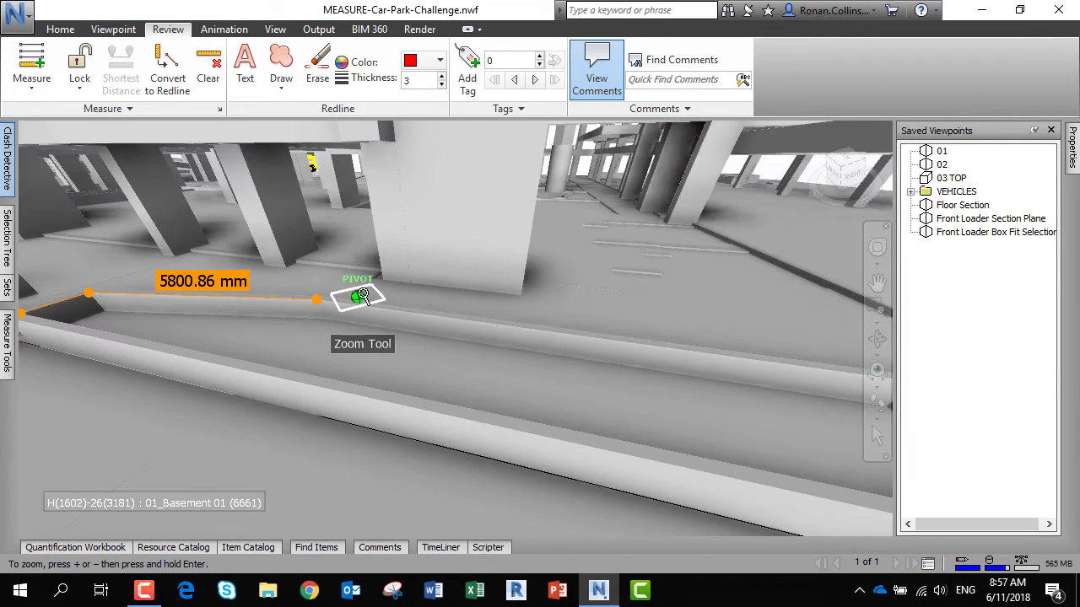
scroll(327, 299, down, 2)
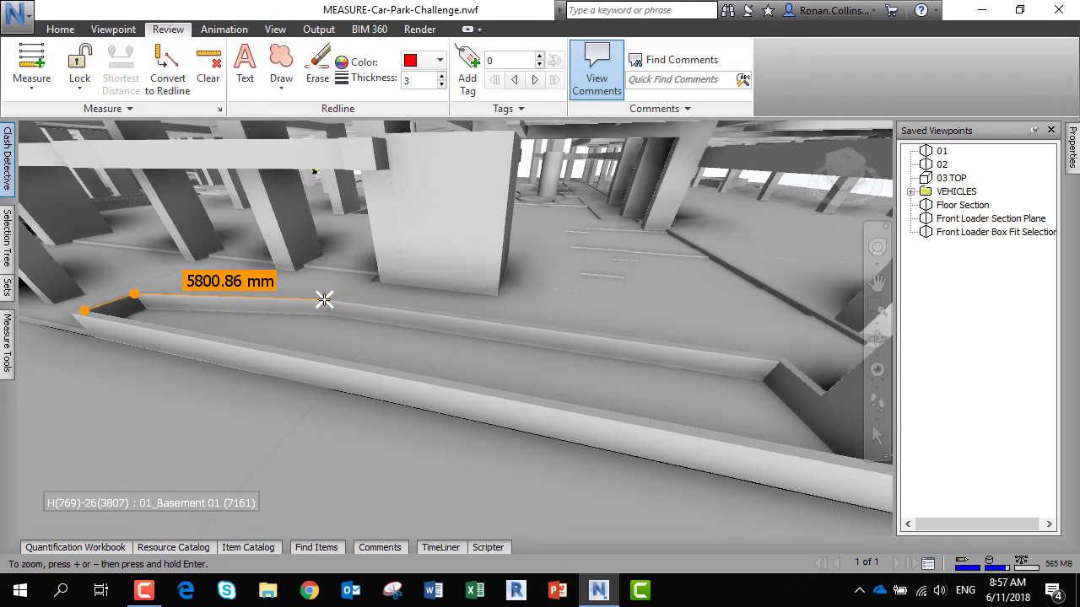
click(779, 361)
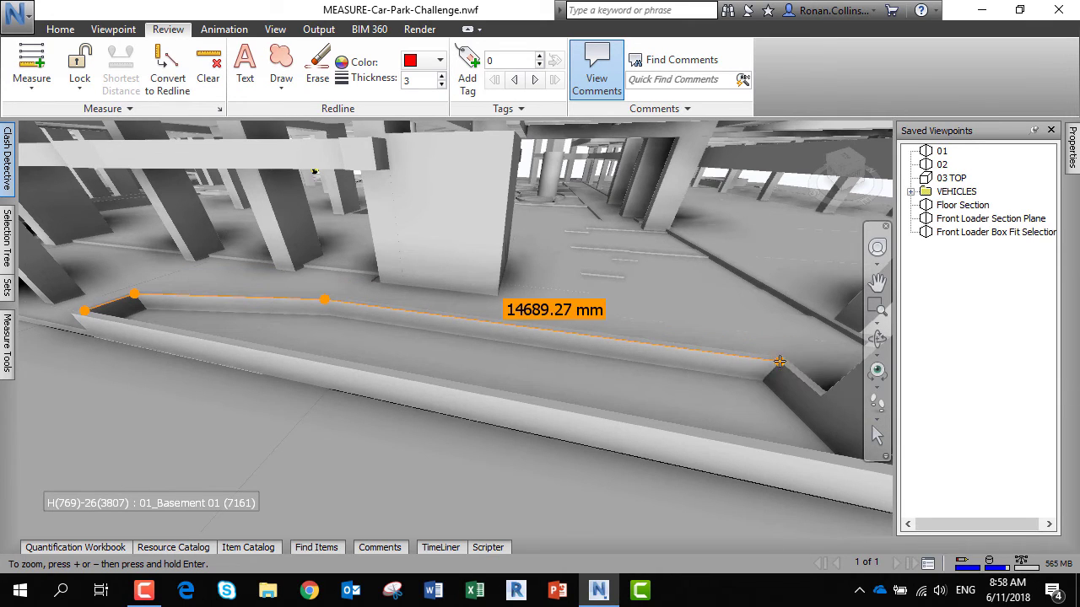
scroll(506, 314, down, 1)
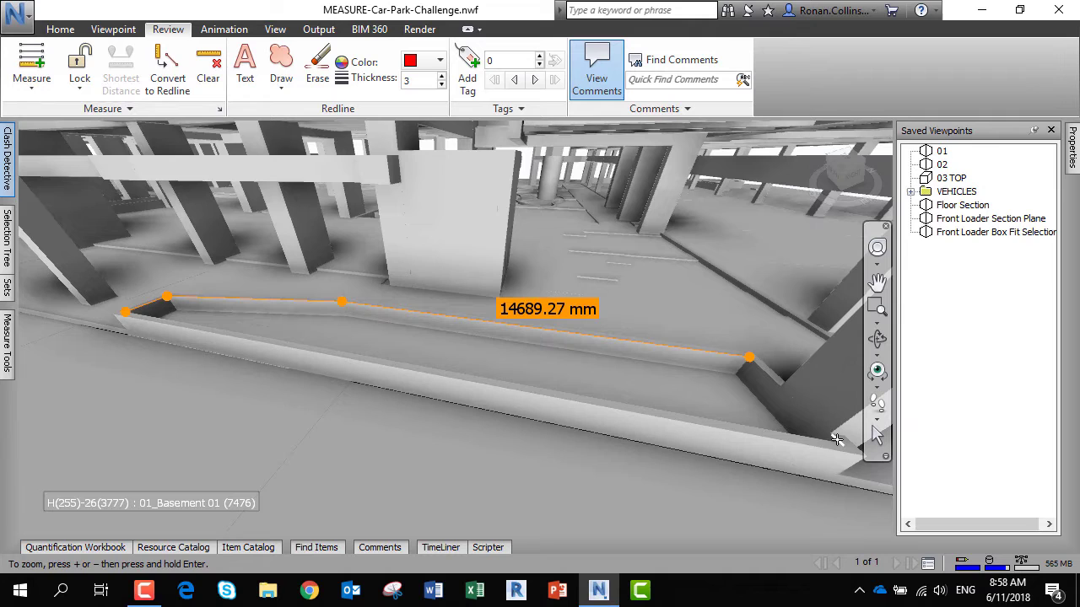
click(841, 442)
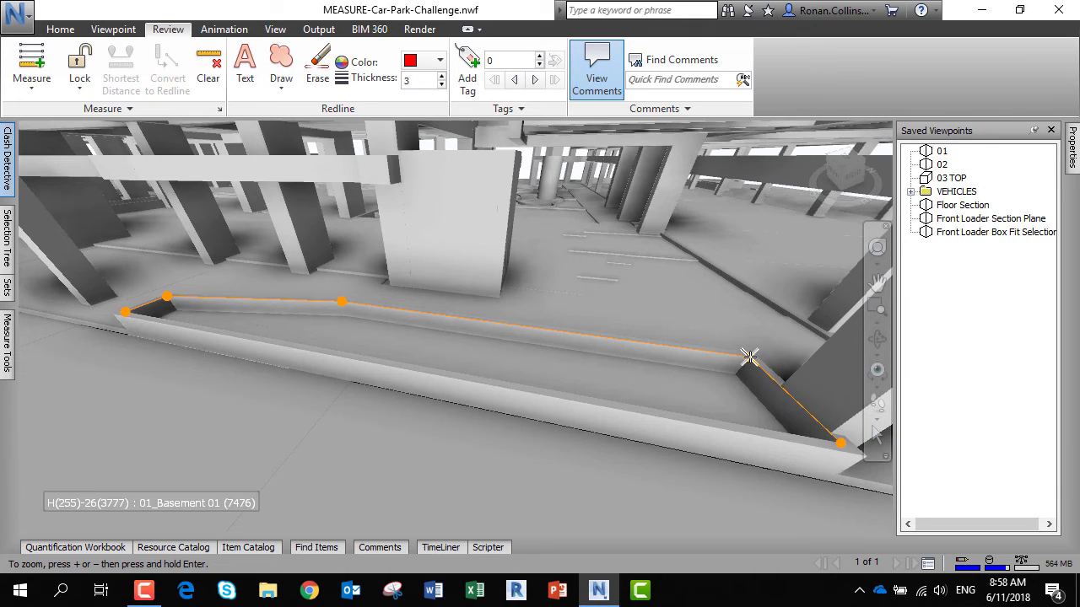
right_click(841, 443)
click(126, 311)
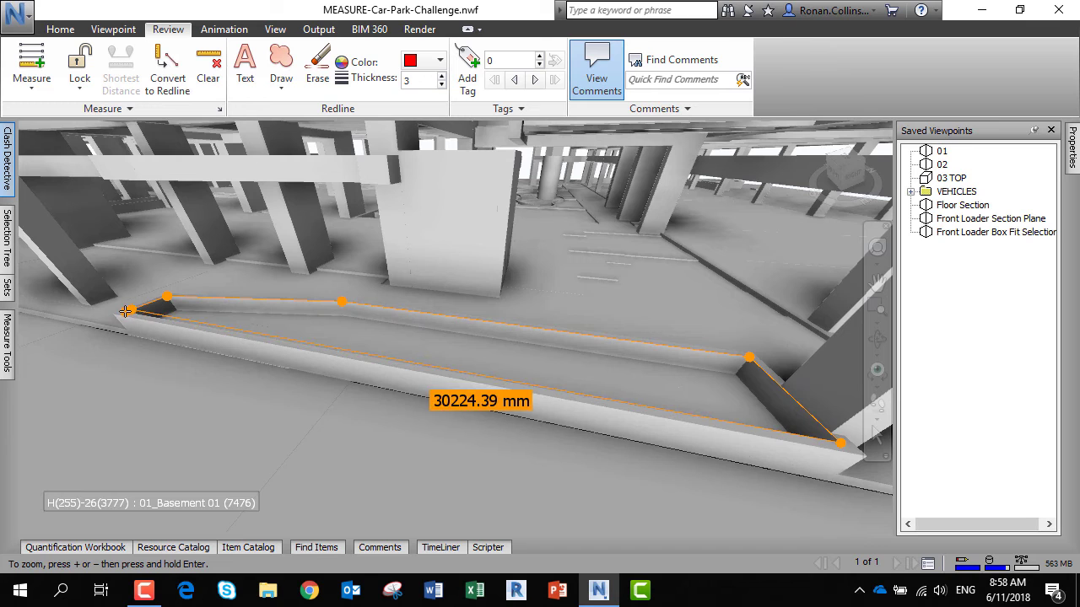
Measure the 100.82° angle at the low wall's corner with the Angle tool.
click(31, 78)
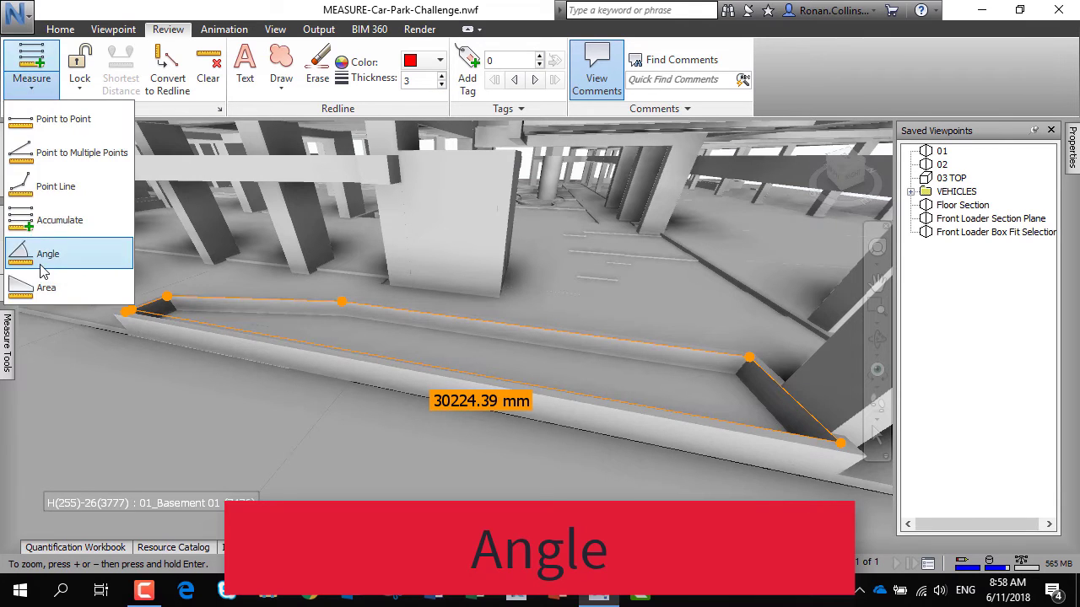
click(47, 251)
scroll(99, 289, up, 3)
scroll(215, 271, up, 2)
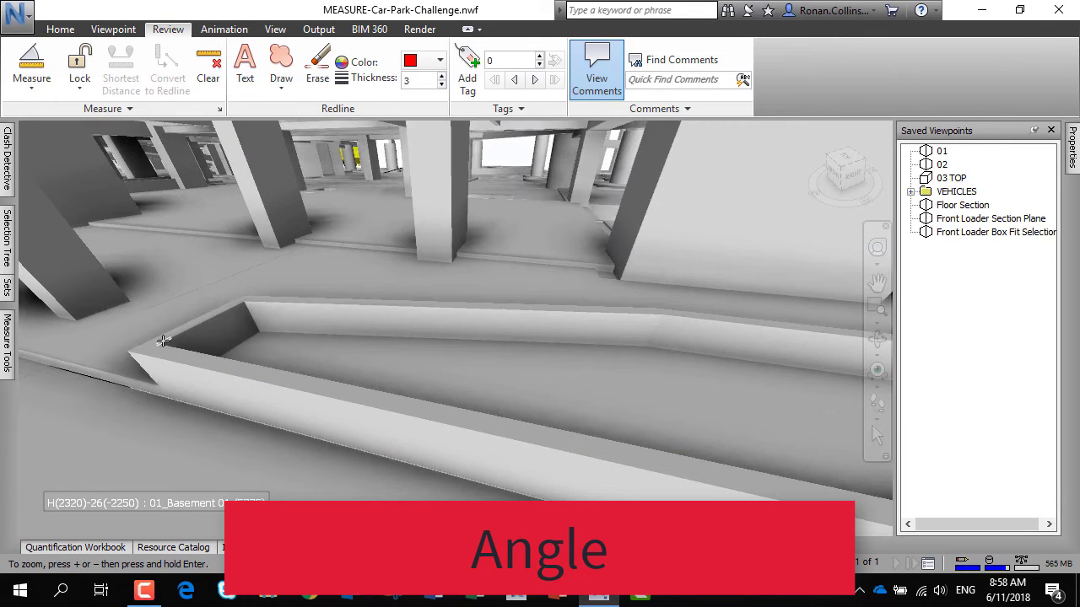
click(243, 301)
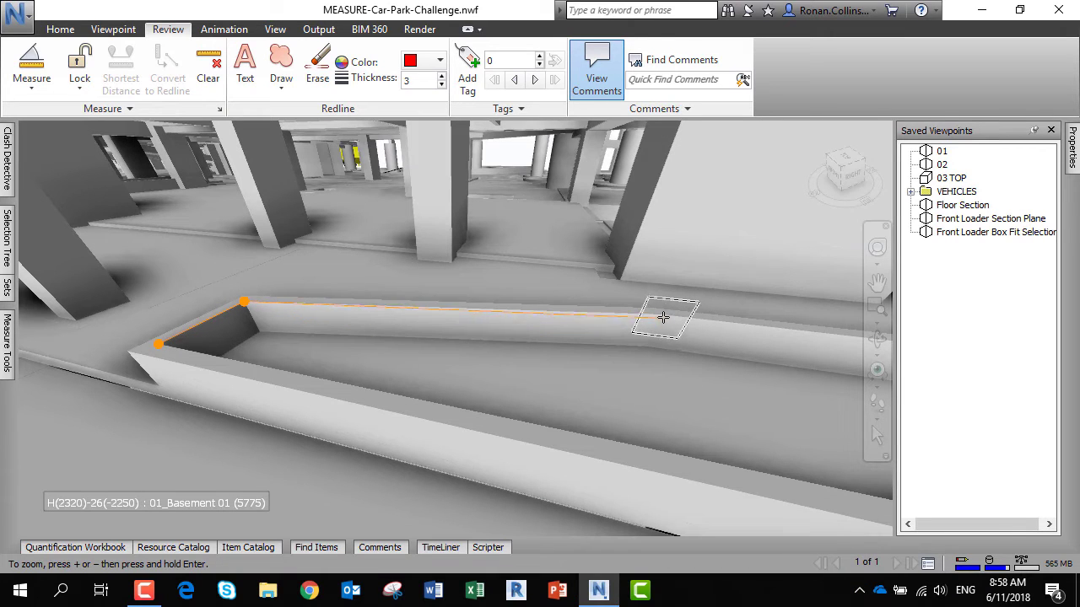
click(661, 314)
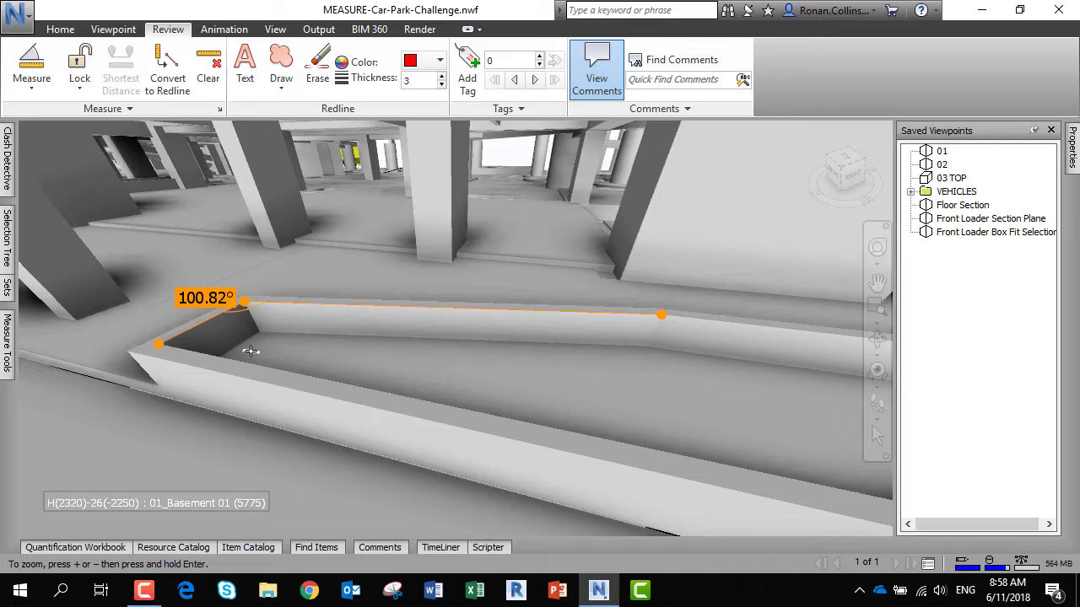
click(31, 80)
Start an Area measurement, placing the first four corners of the wall outline.
click(48, 289)
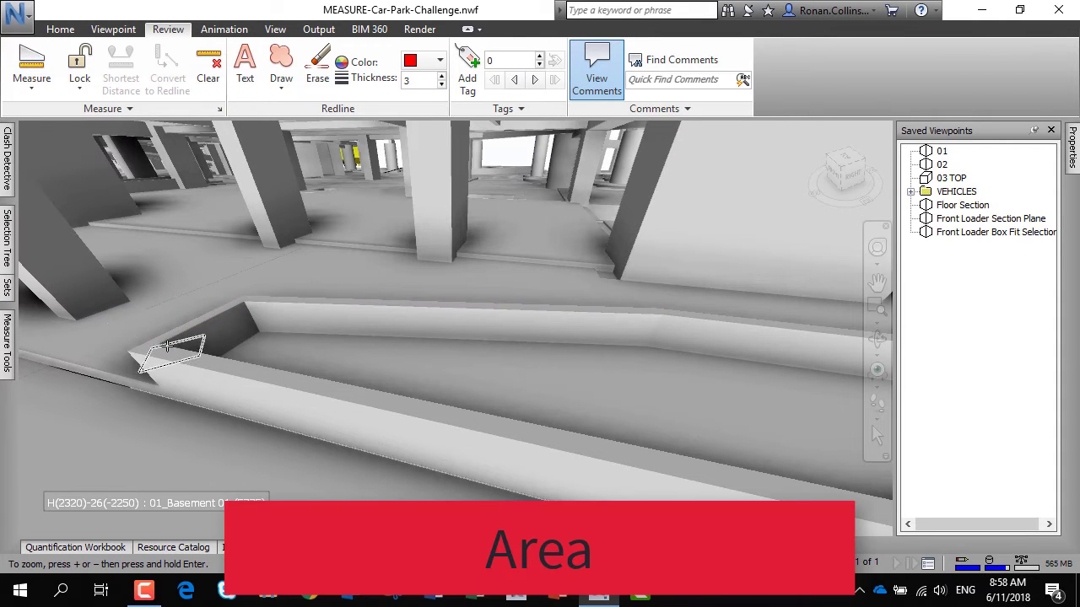
click(243, 301)
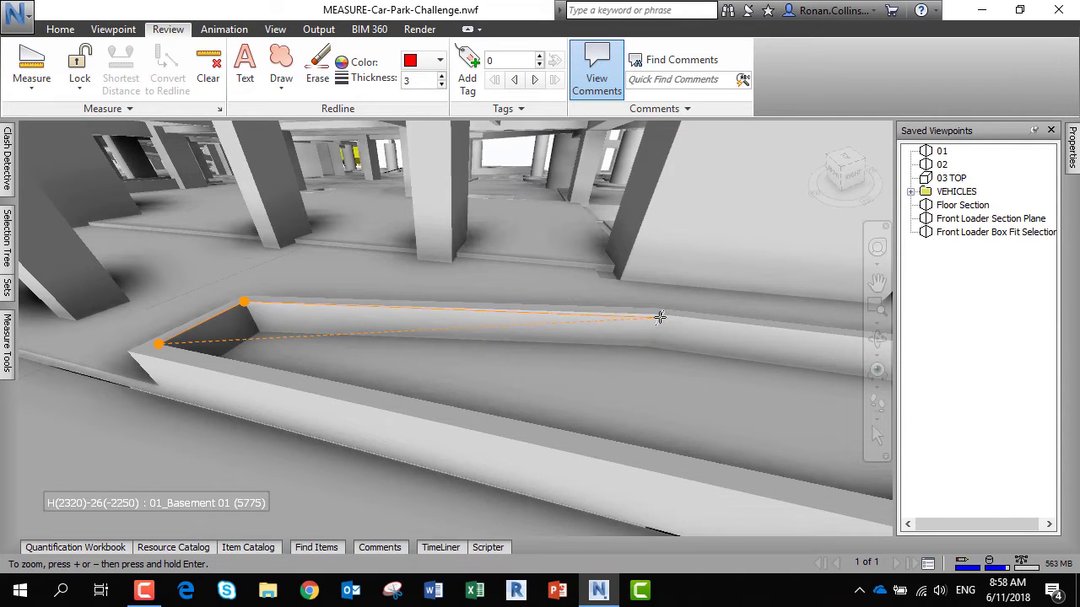
click(660, 313)
shift+middle_drag(661, 314, 831, 353)
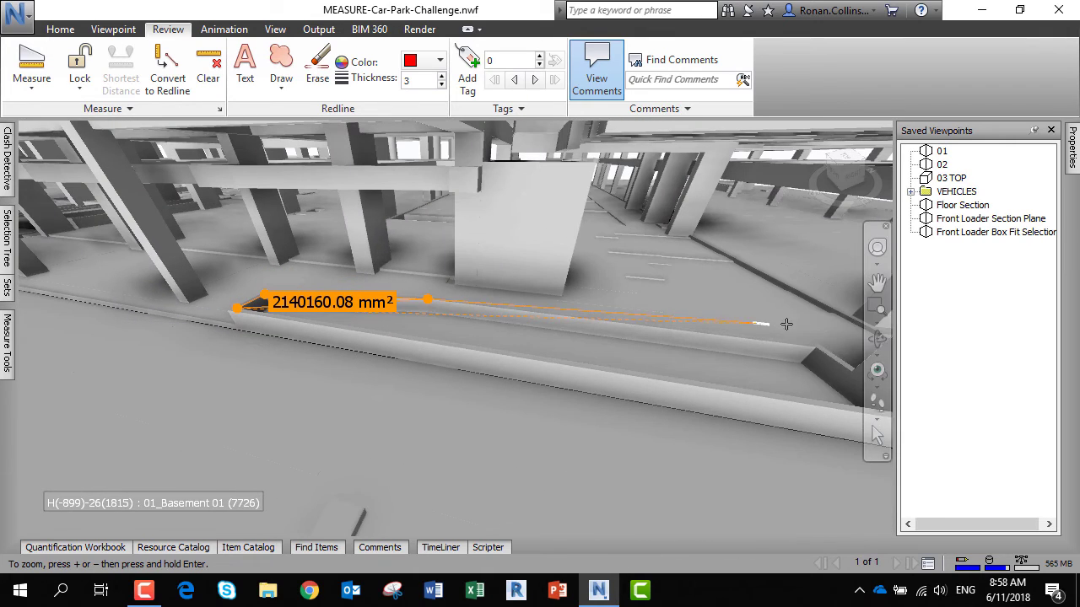
click(818, 348)
Add the fifth corner and orbit to view the 22760522.89 mm² area from above.
scroll(290, 313, up, 3)
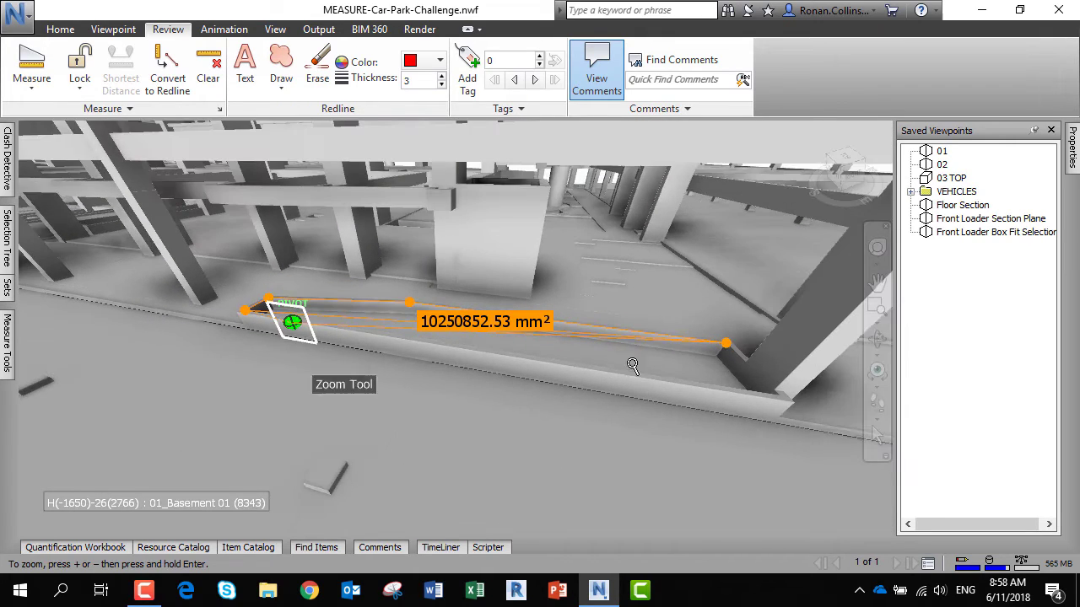
scroll(812, 366, up, 3)
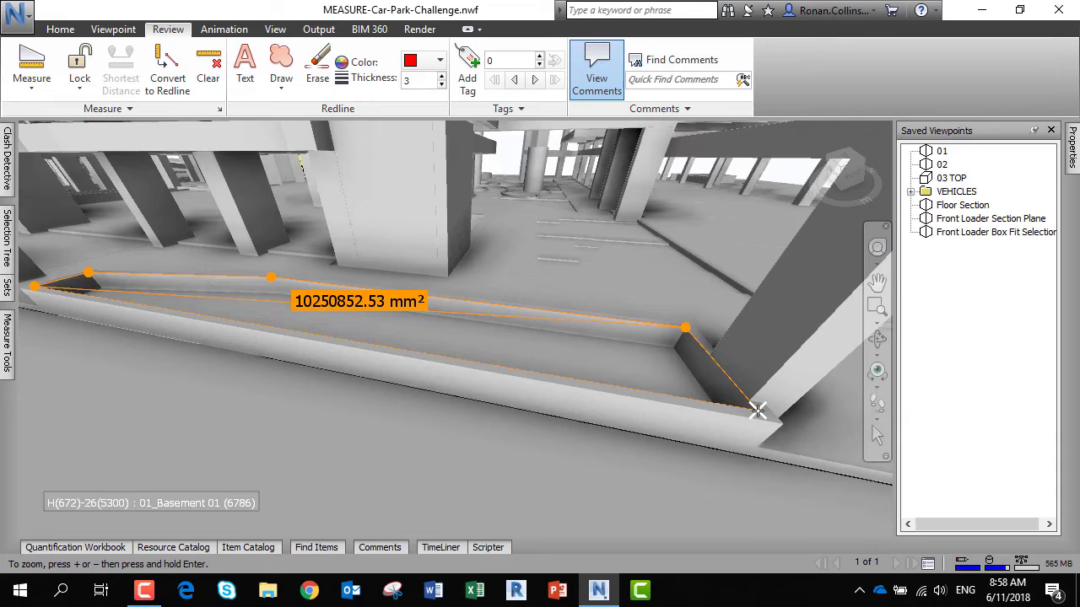
click(758, 411)
scroll(562, 464, up, 3)
scroll(212, 315, up, 2)
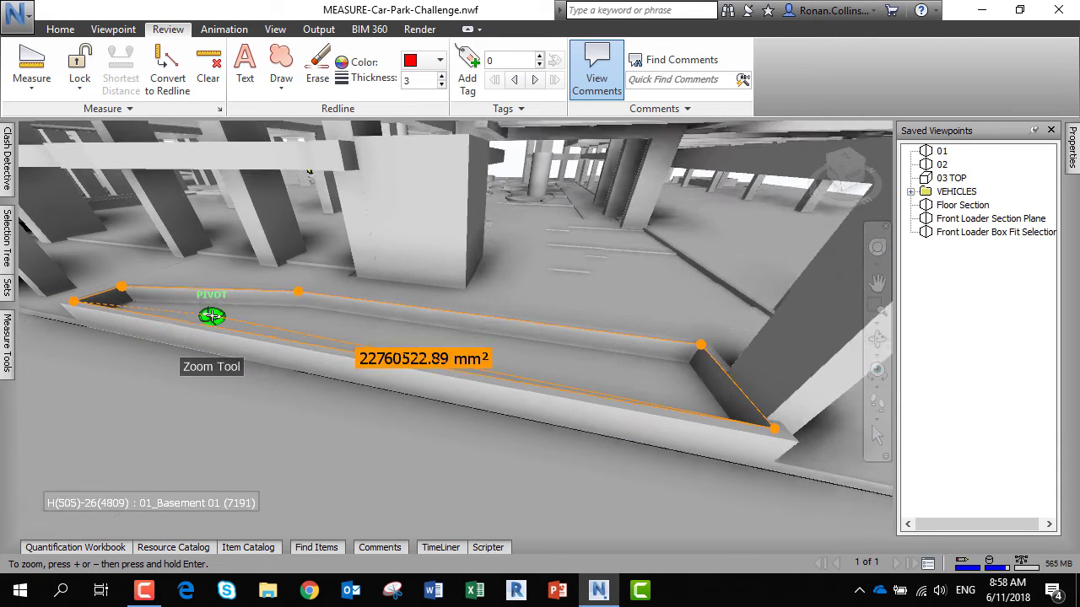
scroll(212, 316, up, 1)
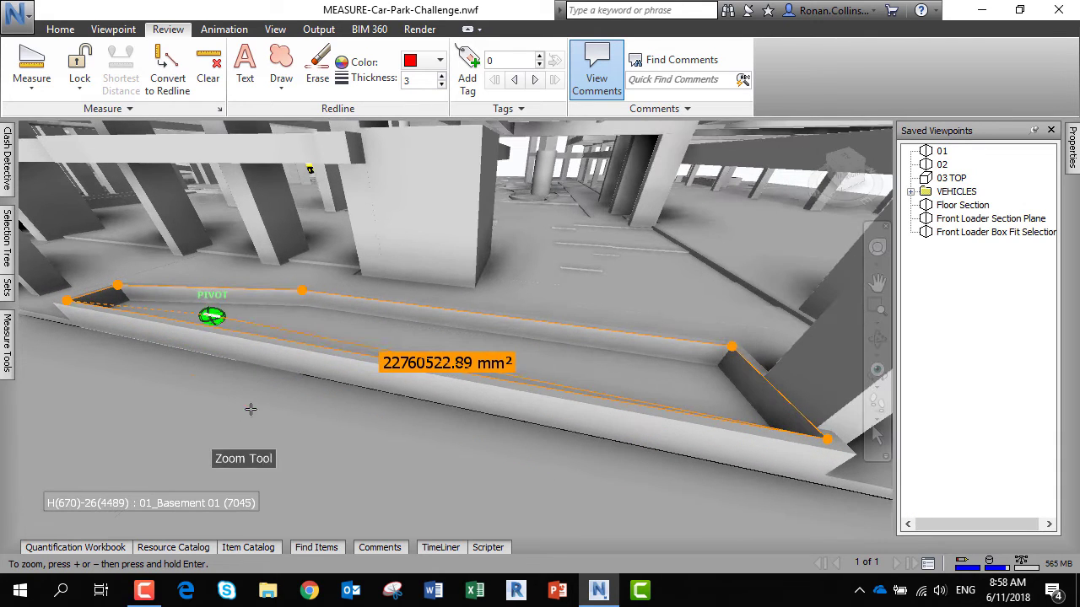
click(878, 339)
drag(540, 395, 450, 399)
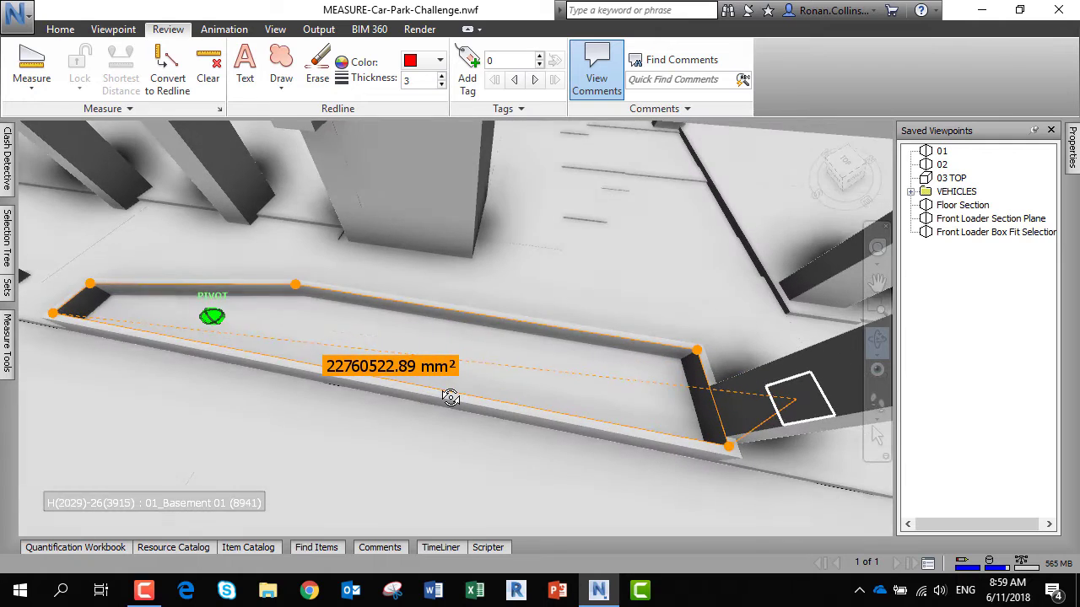
scroll(163, 252, up, 2)
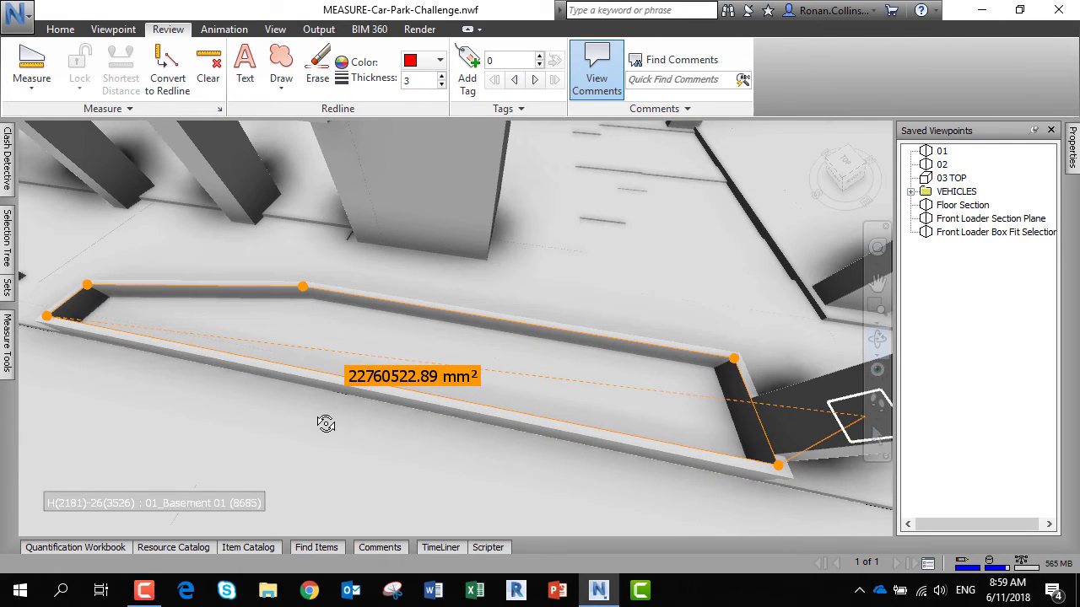
Convert the area to a redline saved viewpoint named 'Planter Area' and reopen it to check.
click(165, 84)
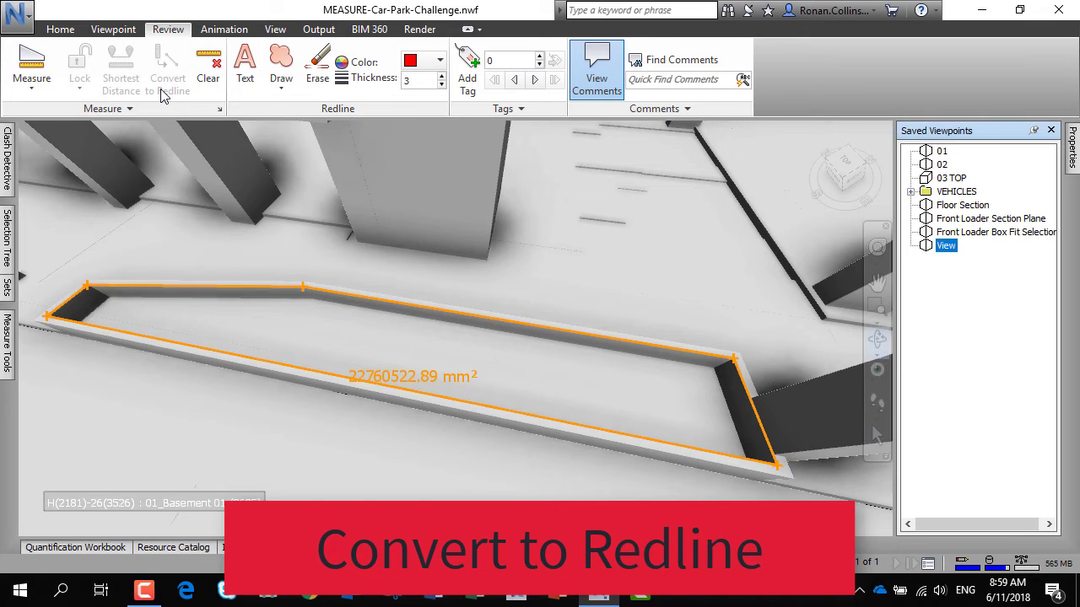
click(947, 245)
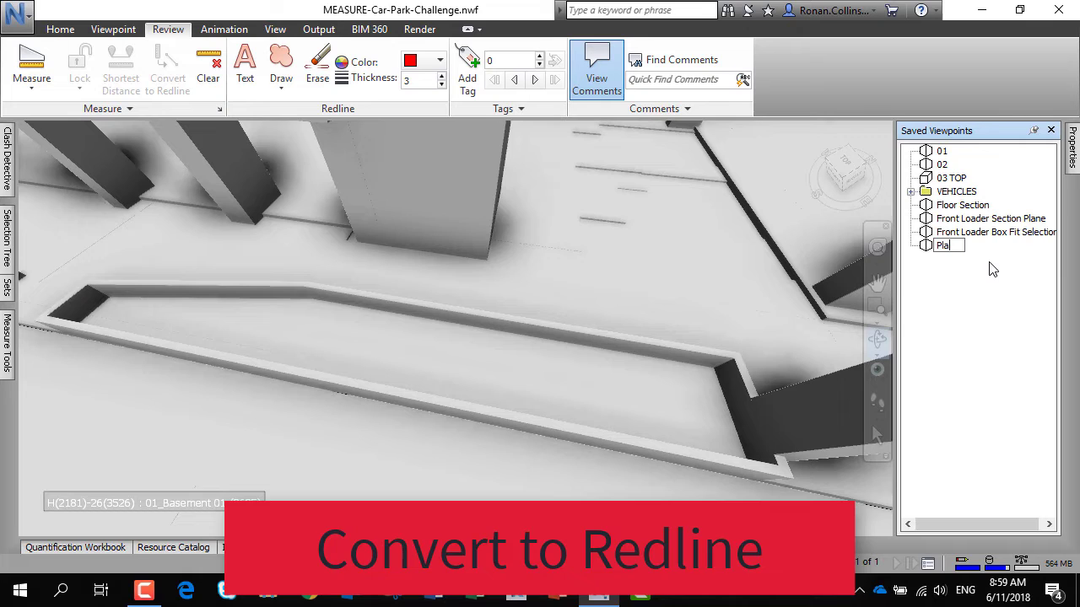
text(Planter Area)
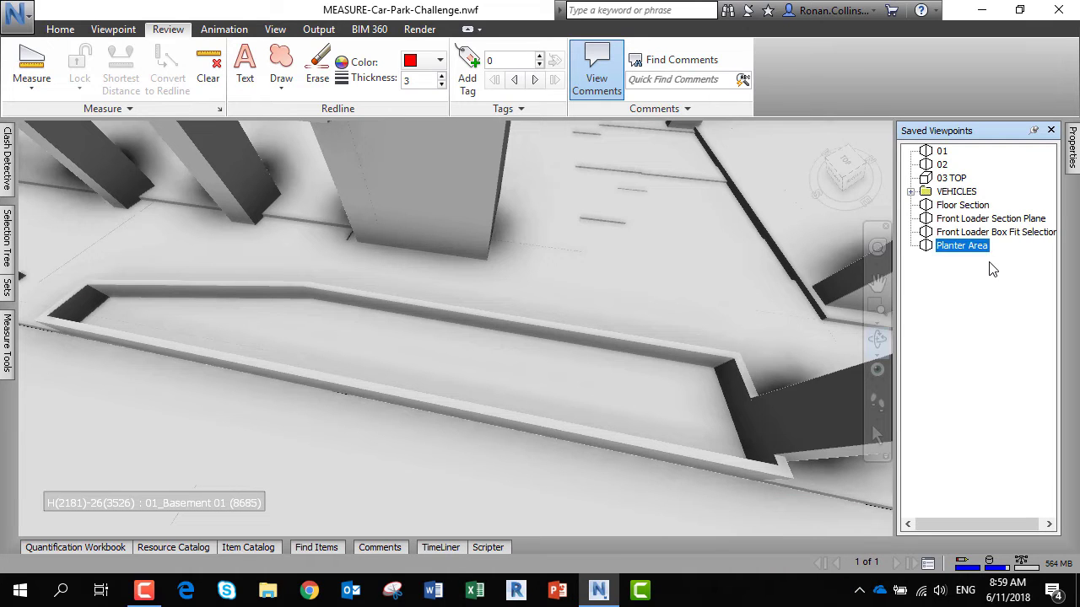
click(981, 234)
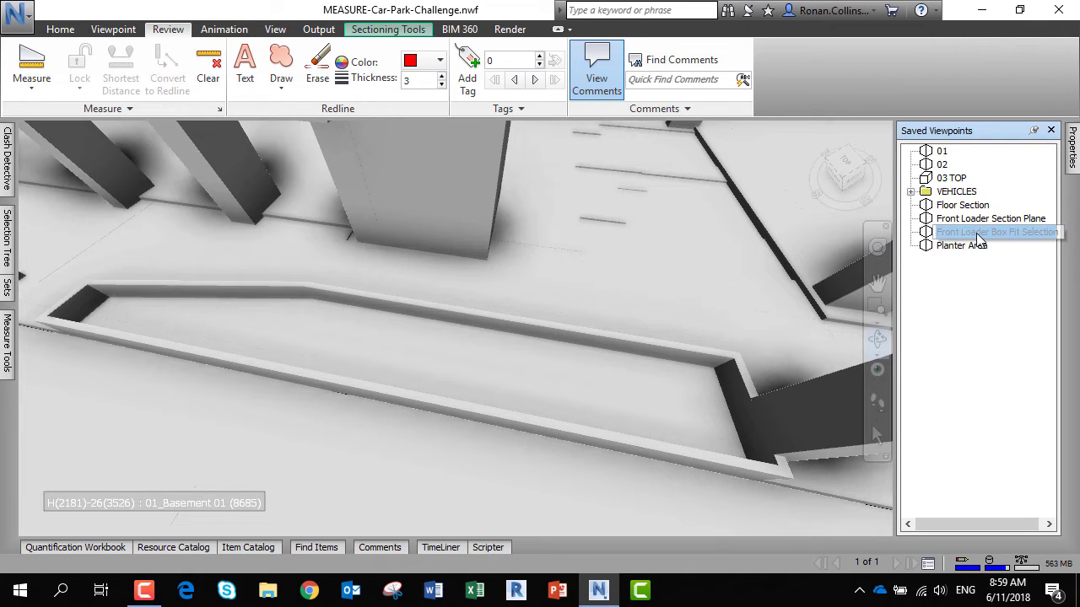
click(976, 246)
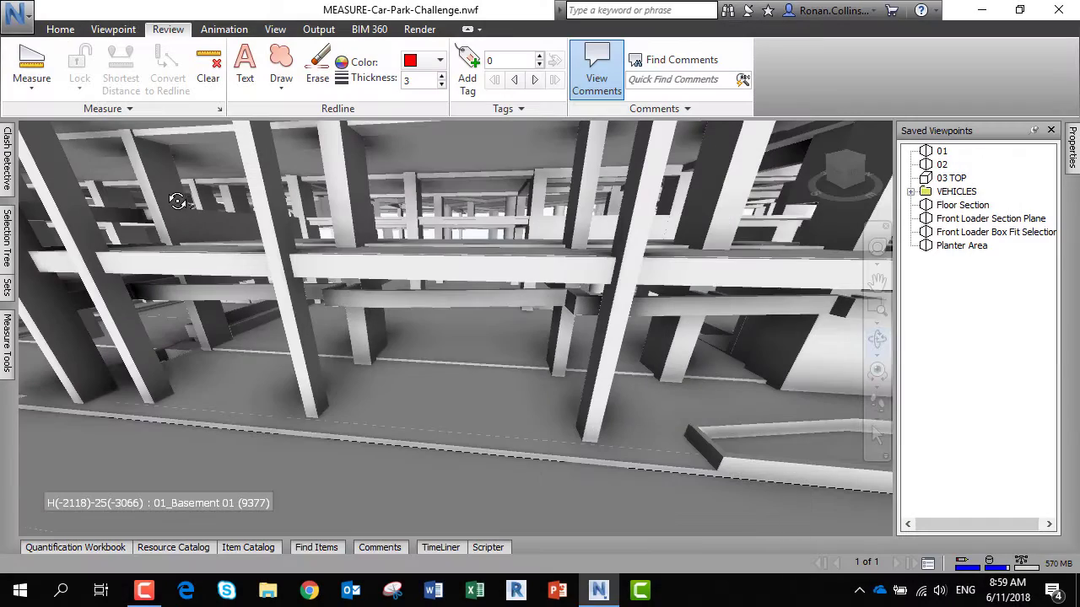
Select the two basement columns with the Home tab's Select tool.
click(60, 29)
click(166, 63)
click(317, 405)
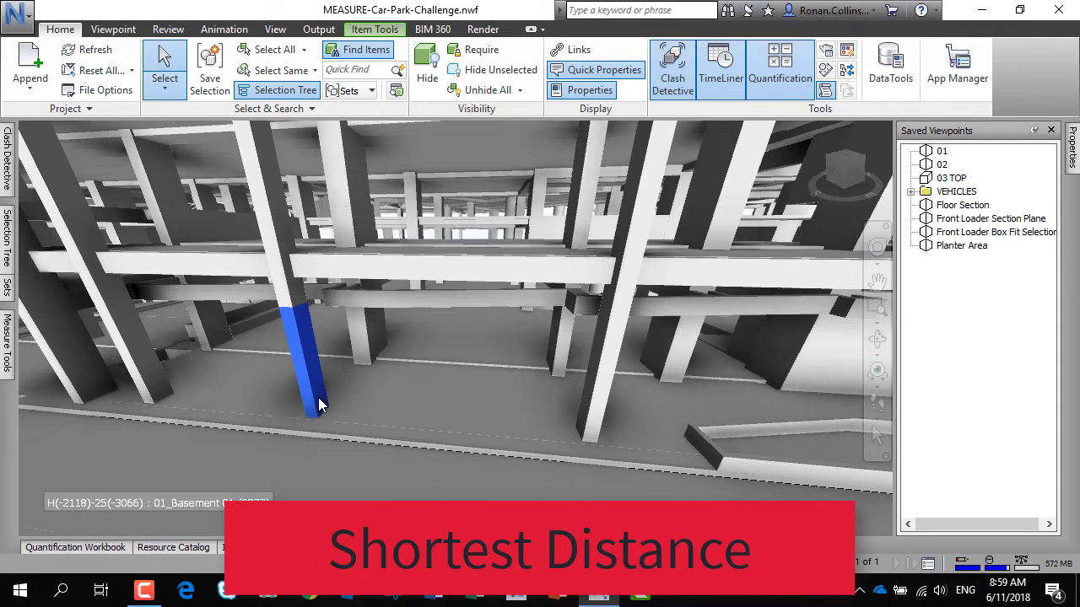
ctrl+click(594, 422)
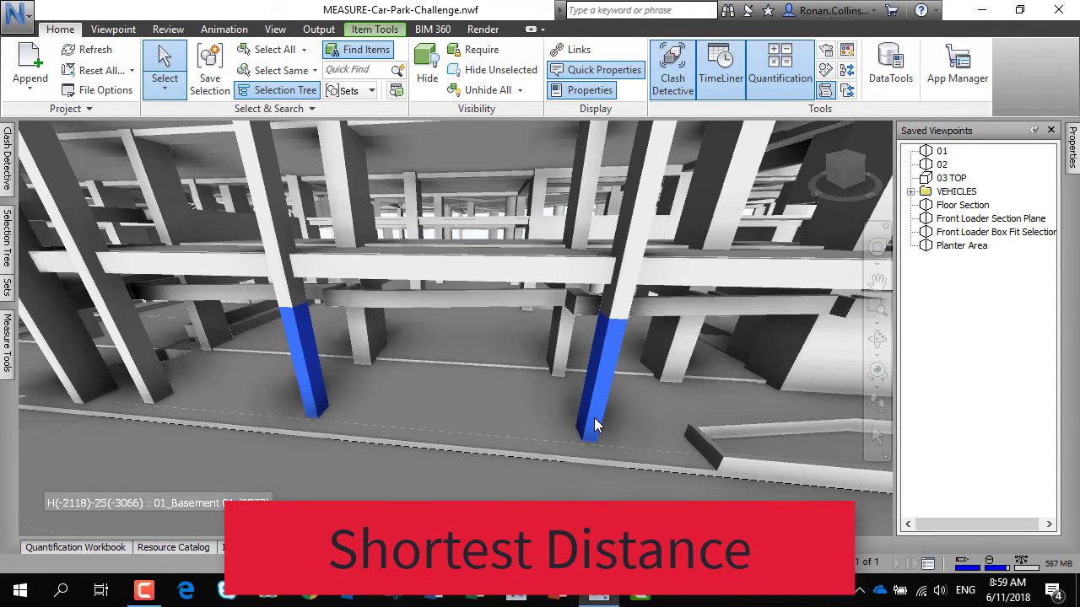
Measure the 8000.00 mm Shortest Distance between the selected columns.
click(168, 29)
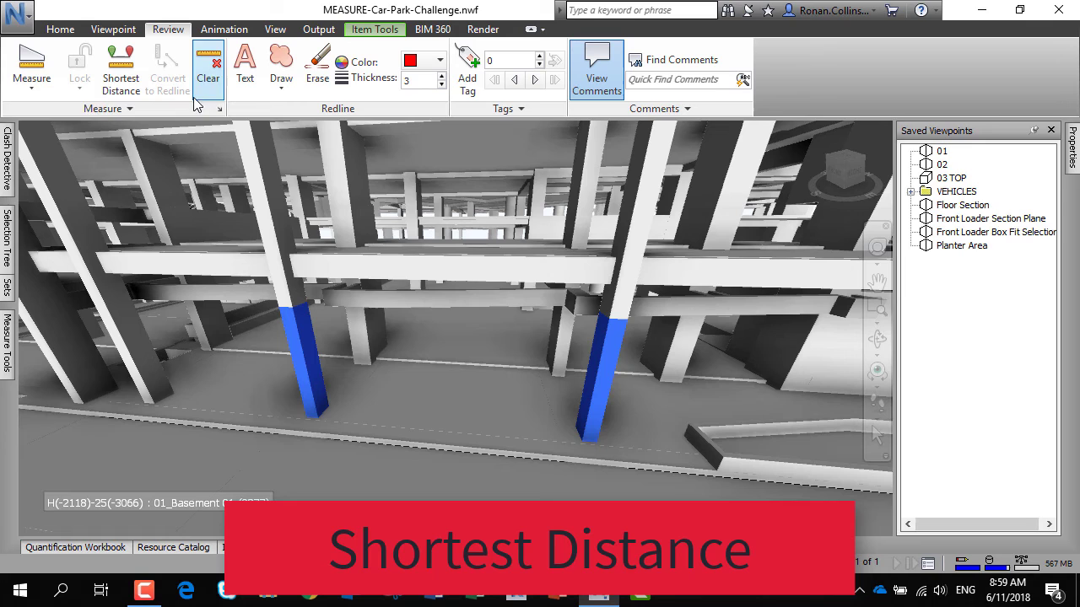
click(121, 83)
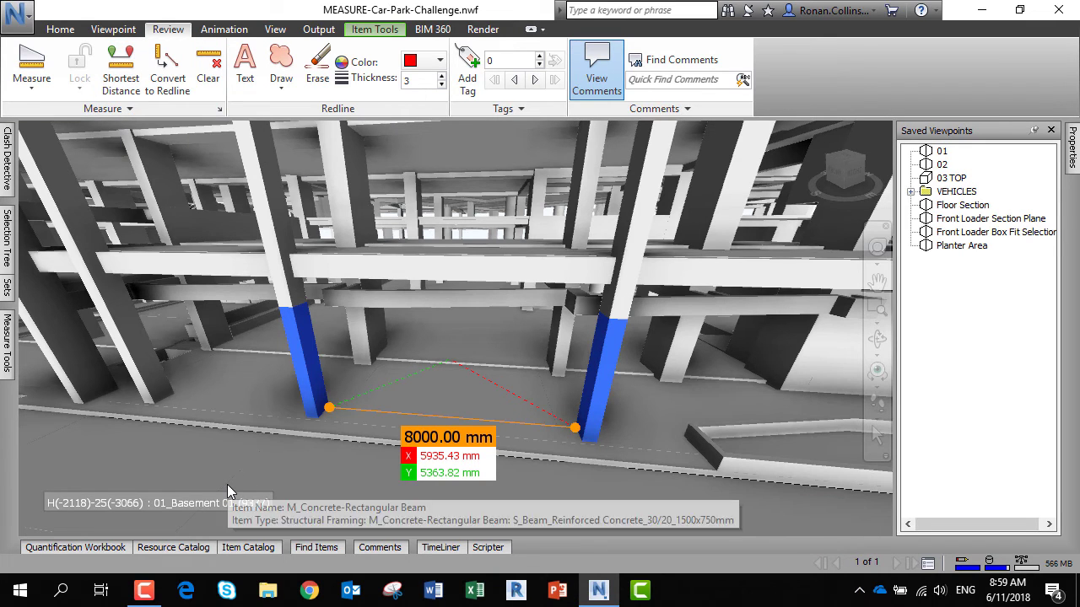
click(60, 29)
click(186, 77)
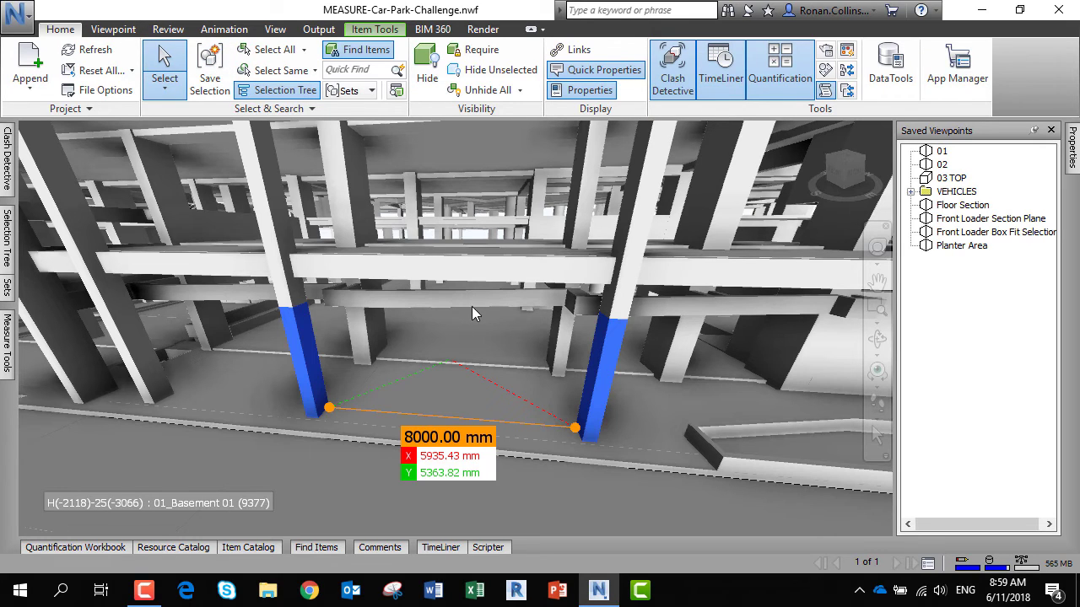
Select the overhead beam and floor slab and measure their 3050.00 mm shortest distance.
click(472, 304)
ctrl+click(487, 387)
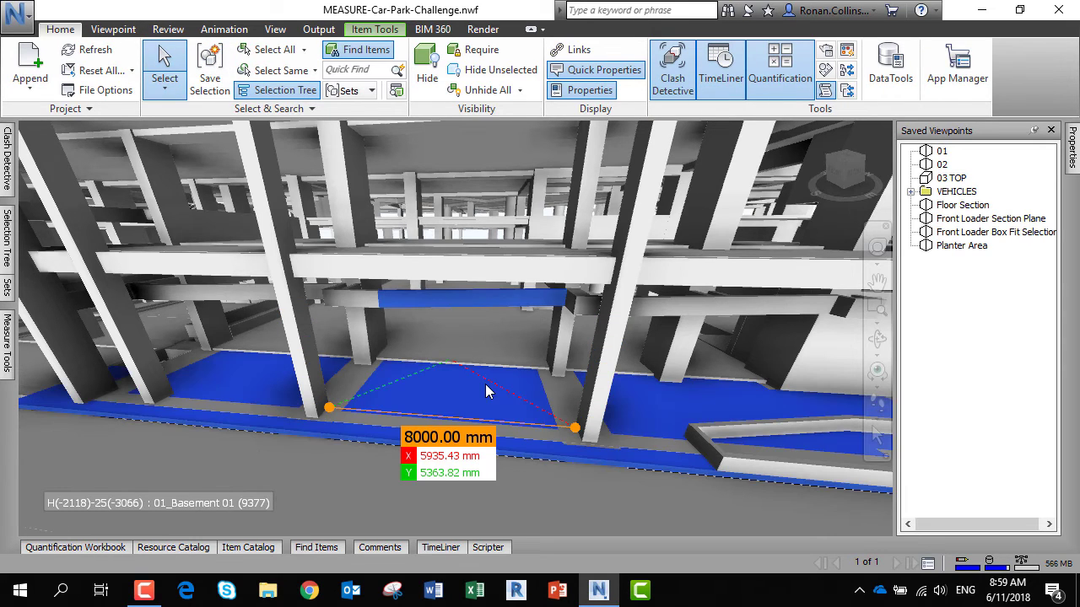
click(168, 28)
click(135, 69)
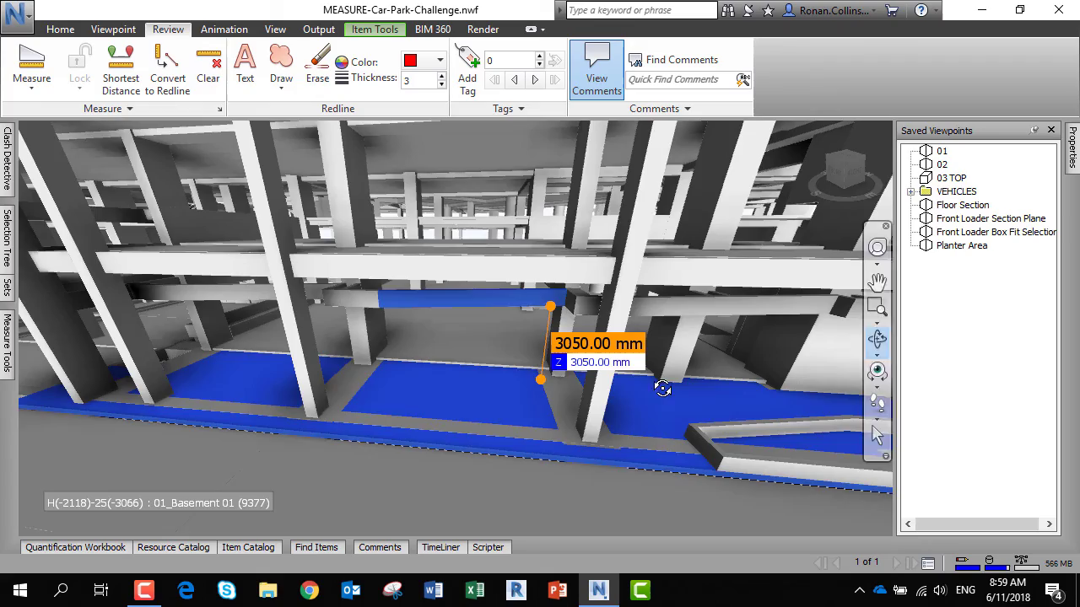
drag(662, 388, 635, 329)
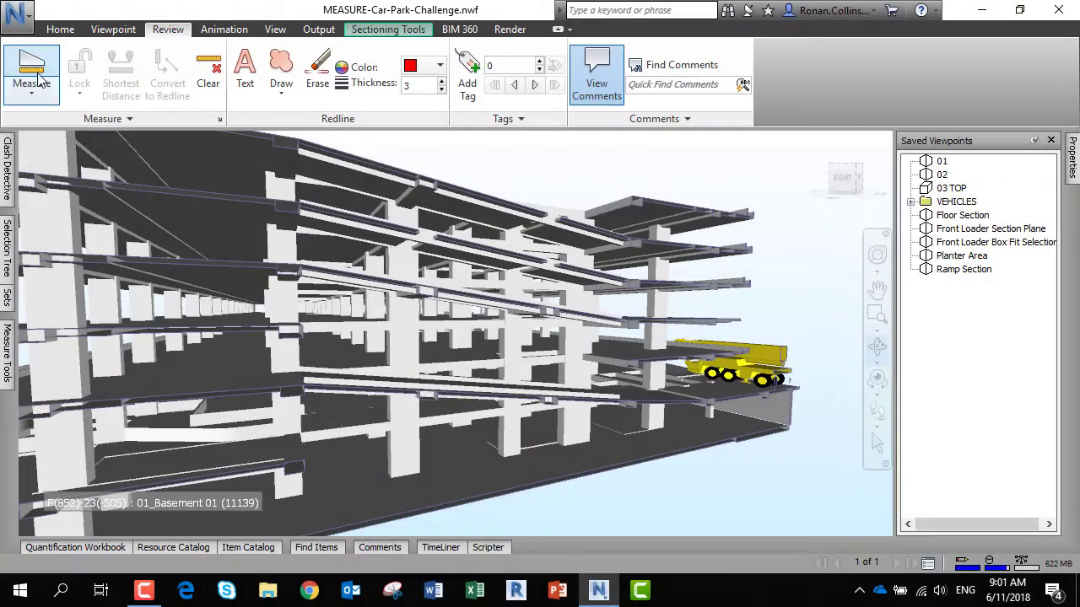
Lock measurements to Perpendicular and measure 5252.85 mm from the beam down to the floor.
click(32, 93)
click(84, 94)
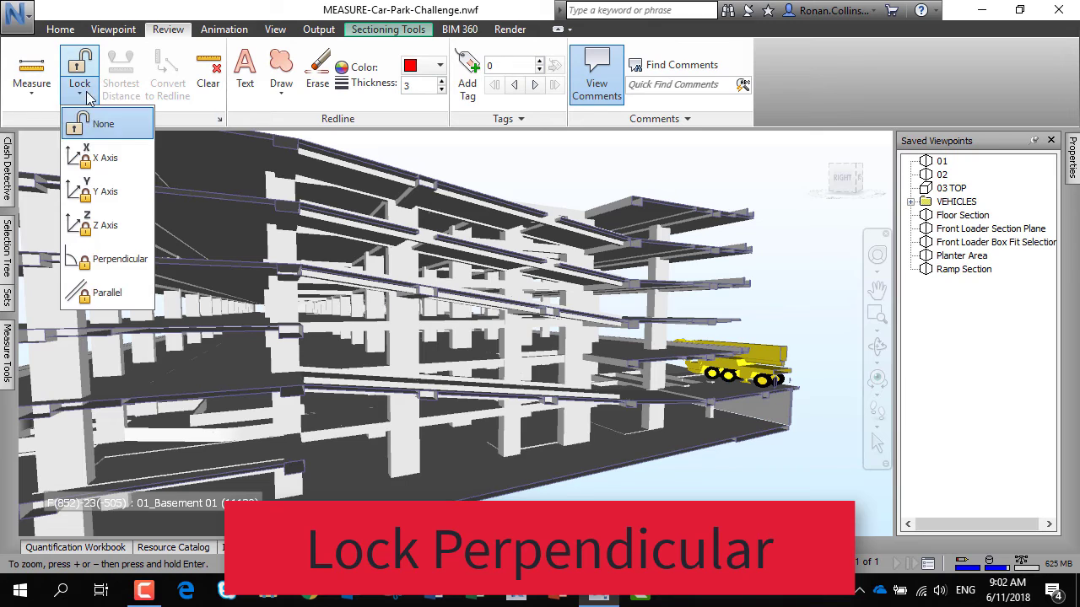
click(118, 259)
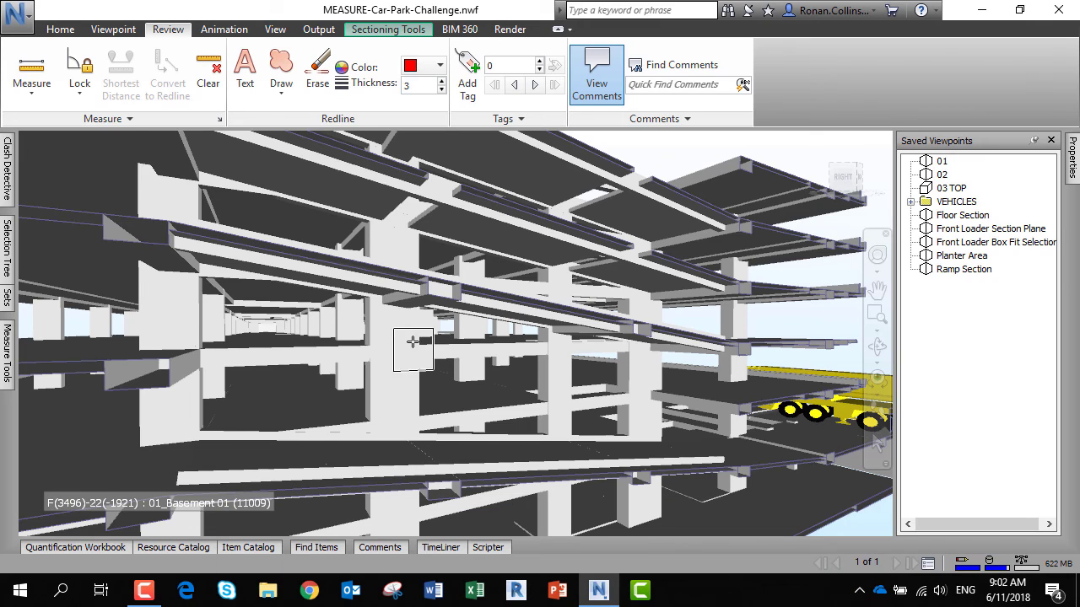
click(408, 297)
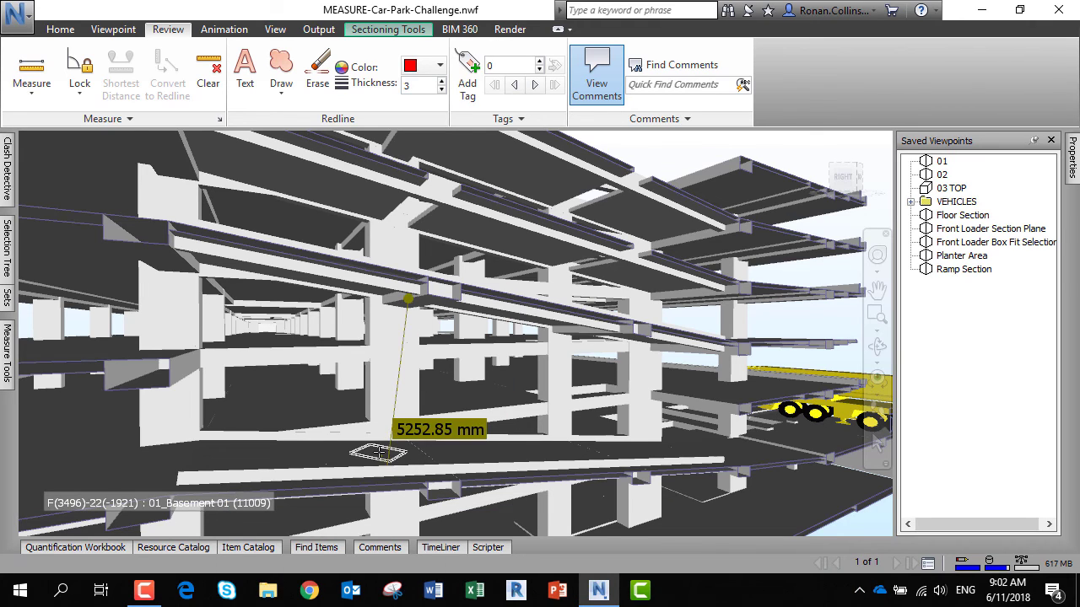
click(372, 453)
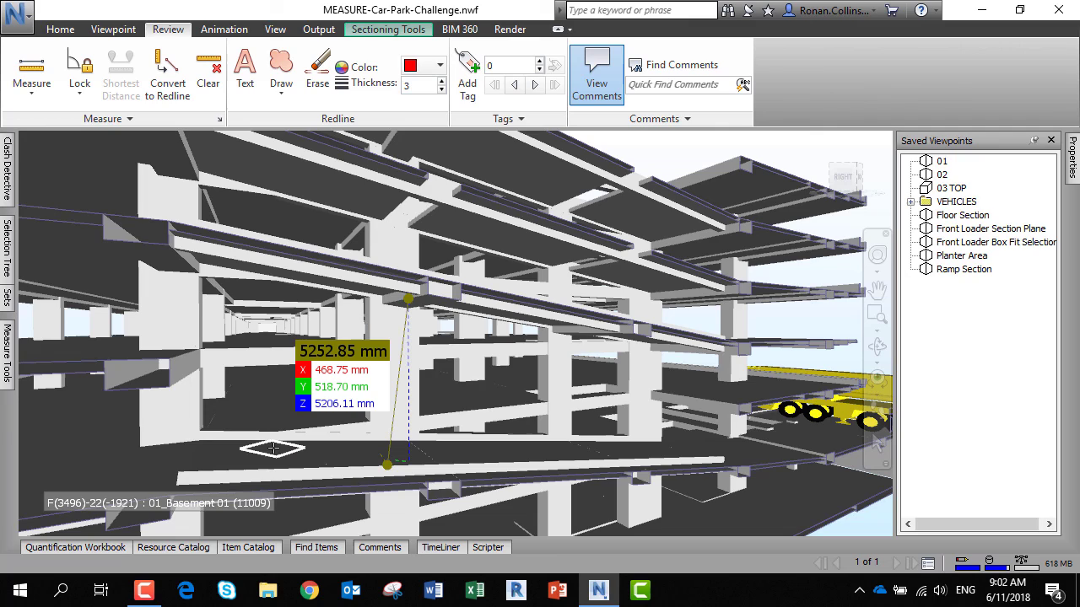